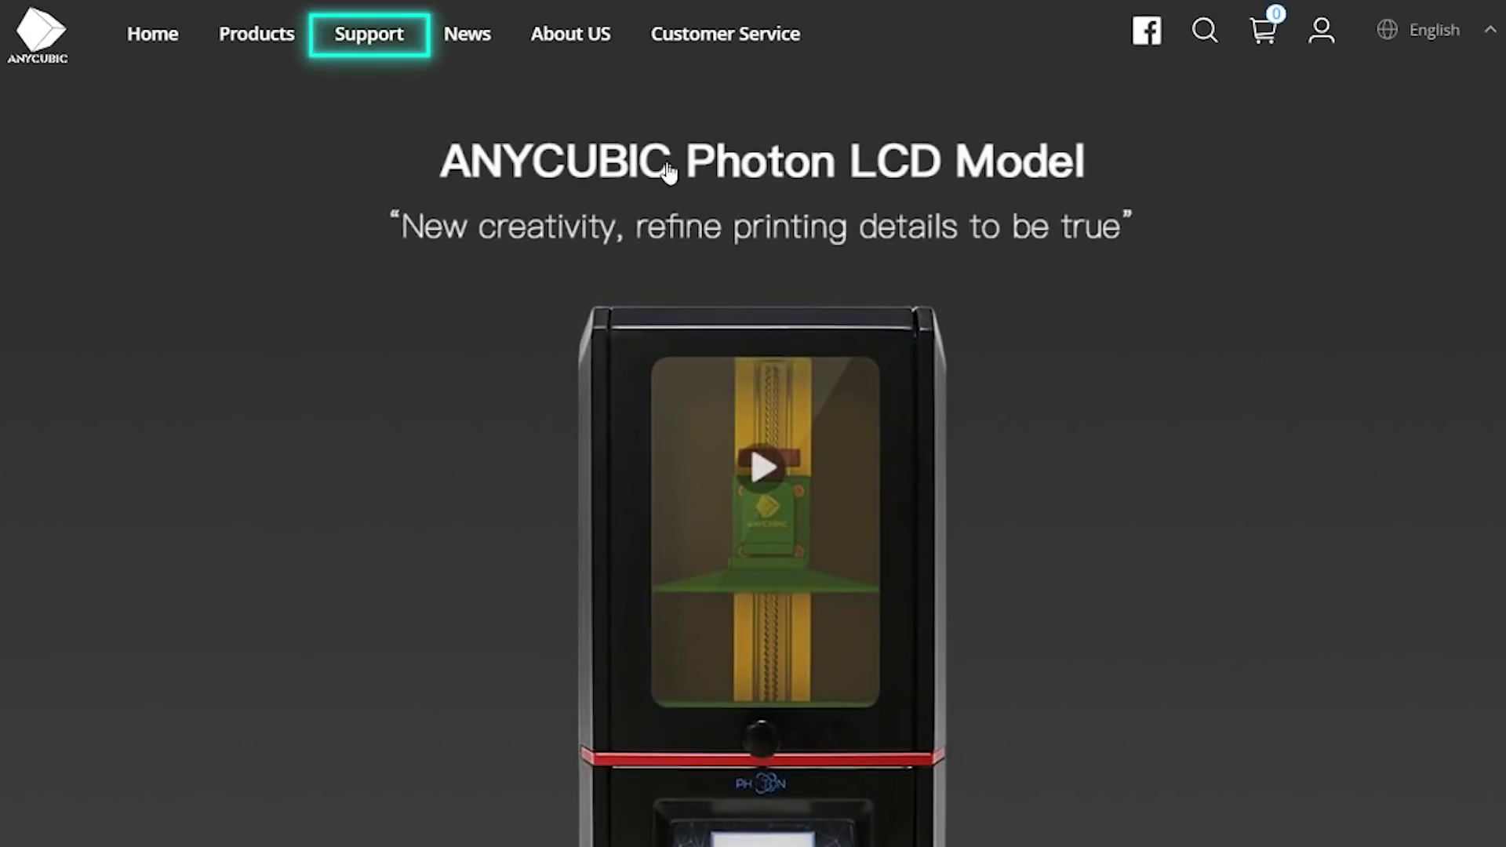
# - Download the Anti-aliasing_Anycubic_Photon.zip firmware 4.2.17 from Anycubic's Photon support downloads
pyautogui.moveTo(386, 50)
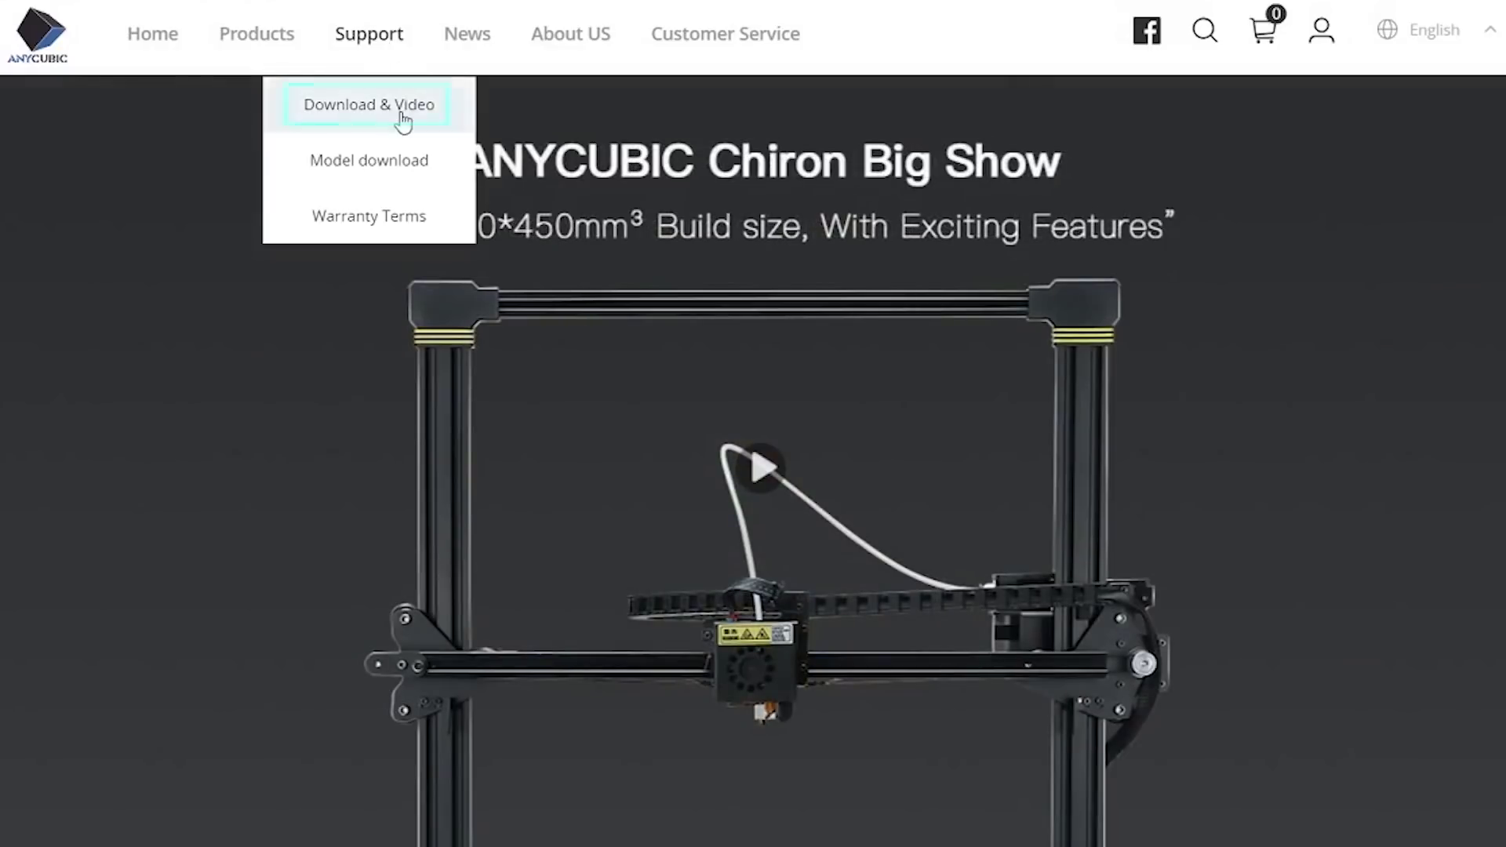
pyautogui.click(402, 115)
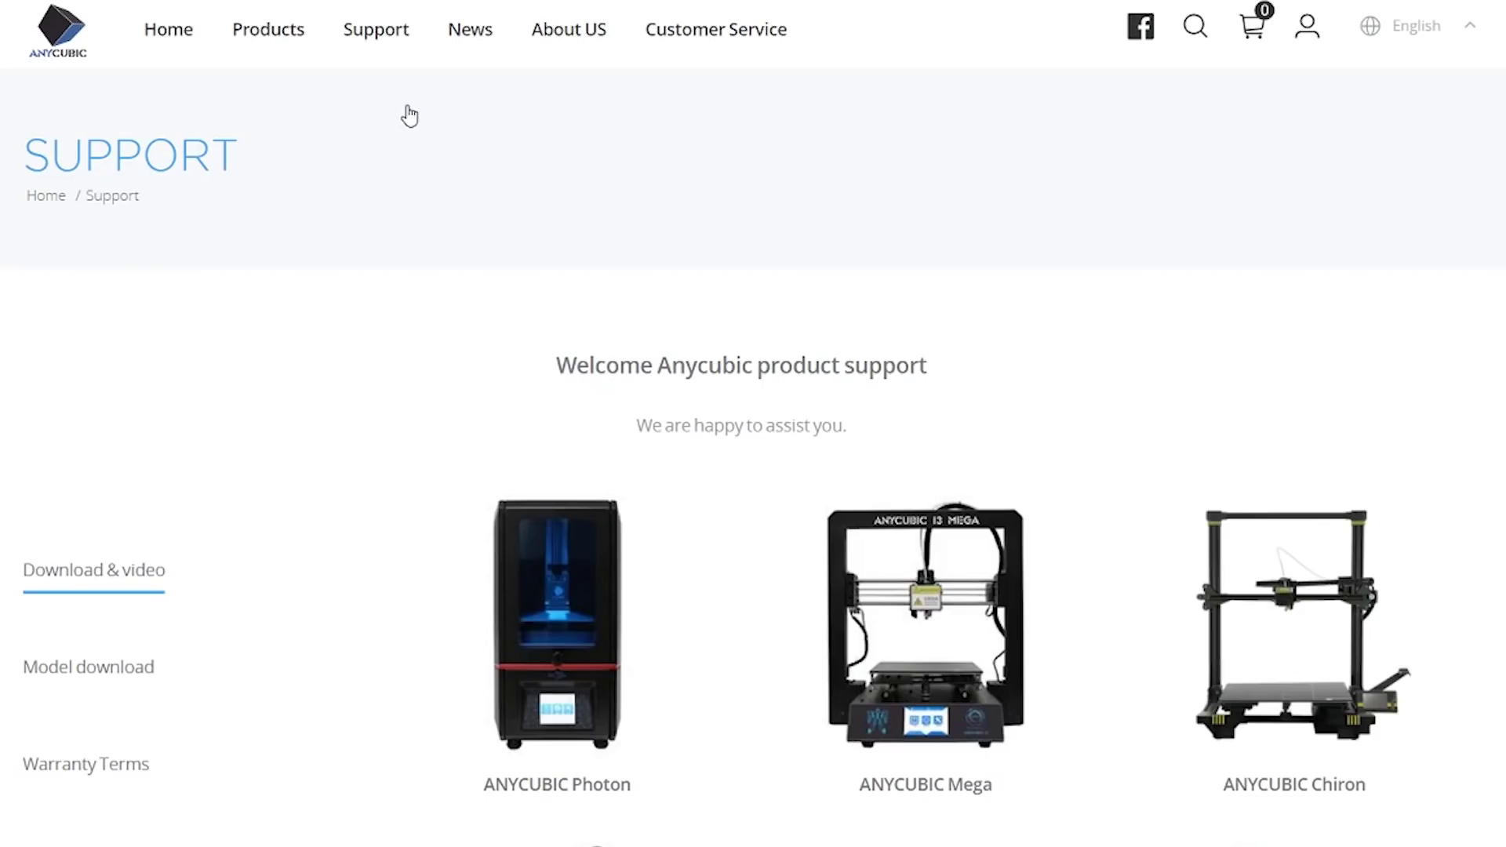
pyautogui.click(572, 514)
pyautogui.scroll(-5, 569, 610)
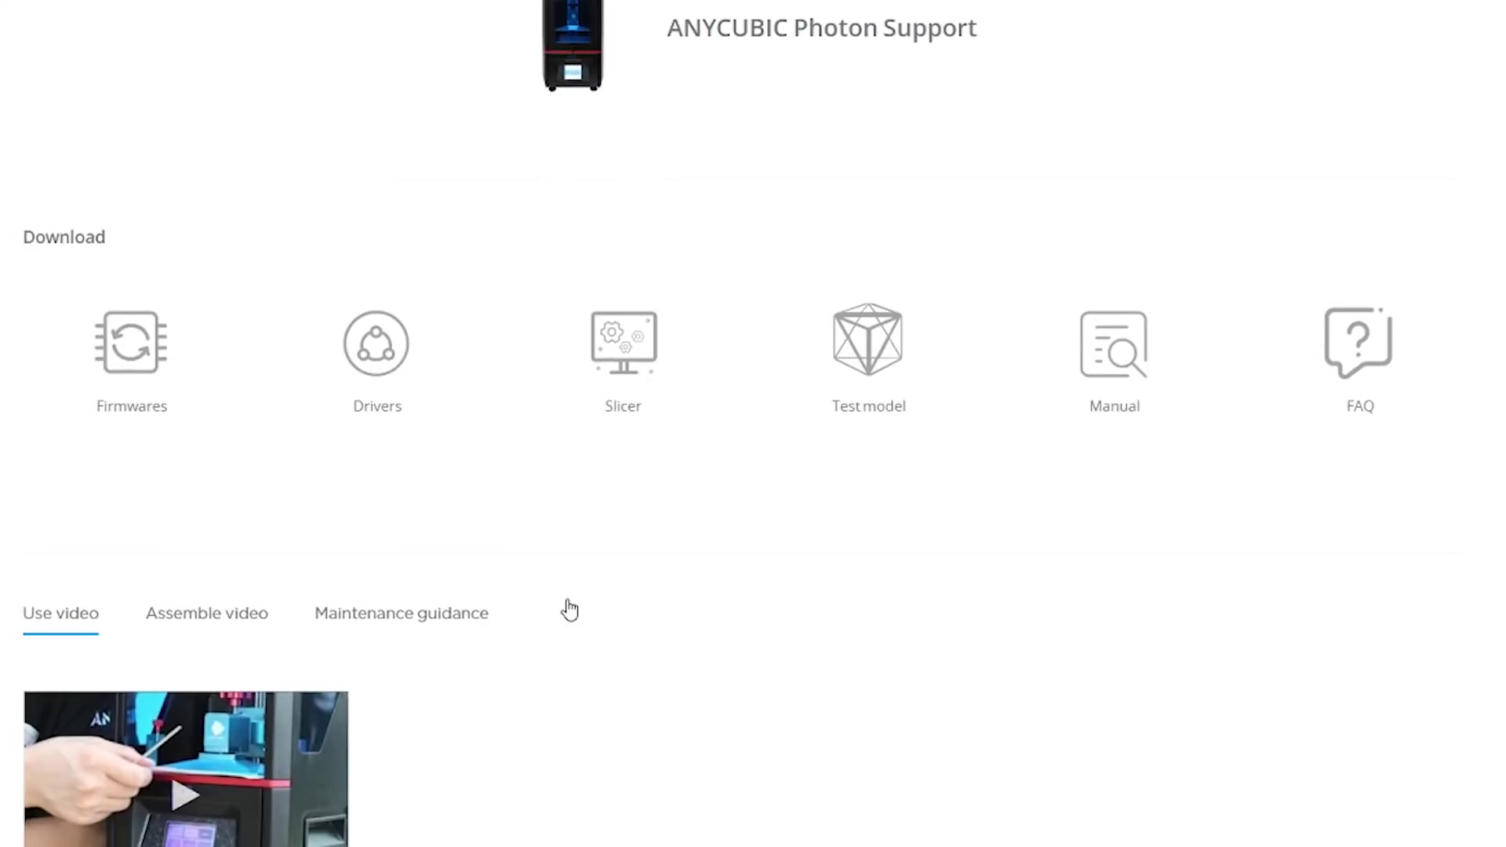
pyautogui.click(124, 369)
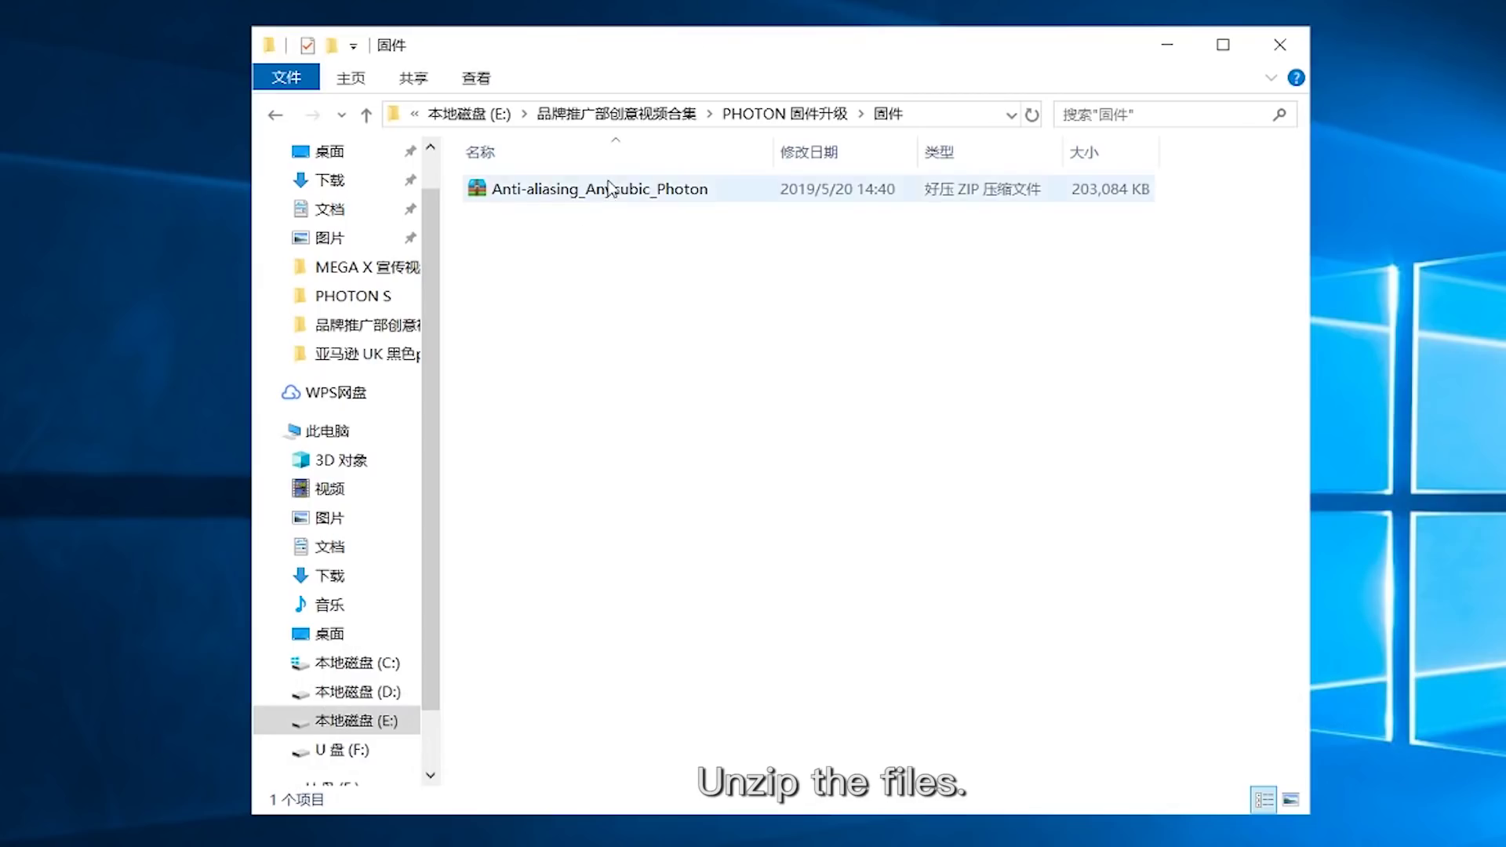
# - Extract Anti-aliasing_Anycubic_Photon.zip in place and open its AA tutorial PDF
pyautogui.rightClick(610, 188)
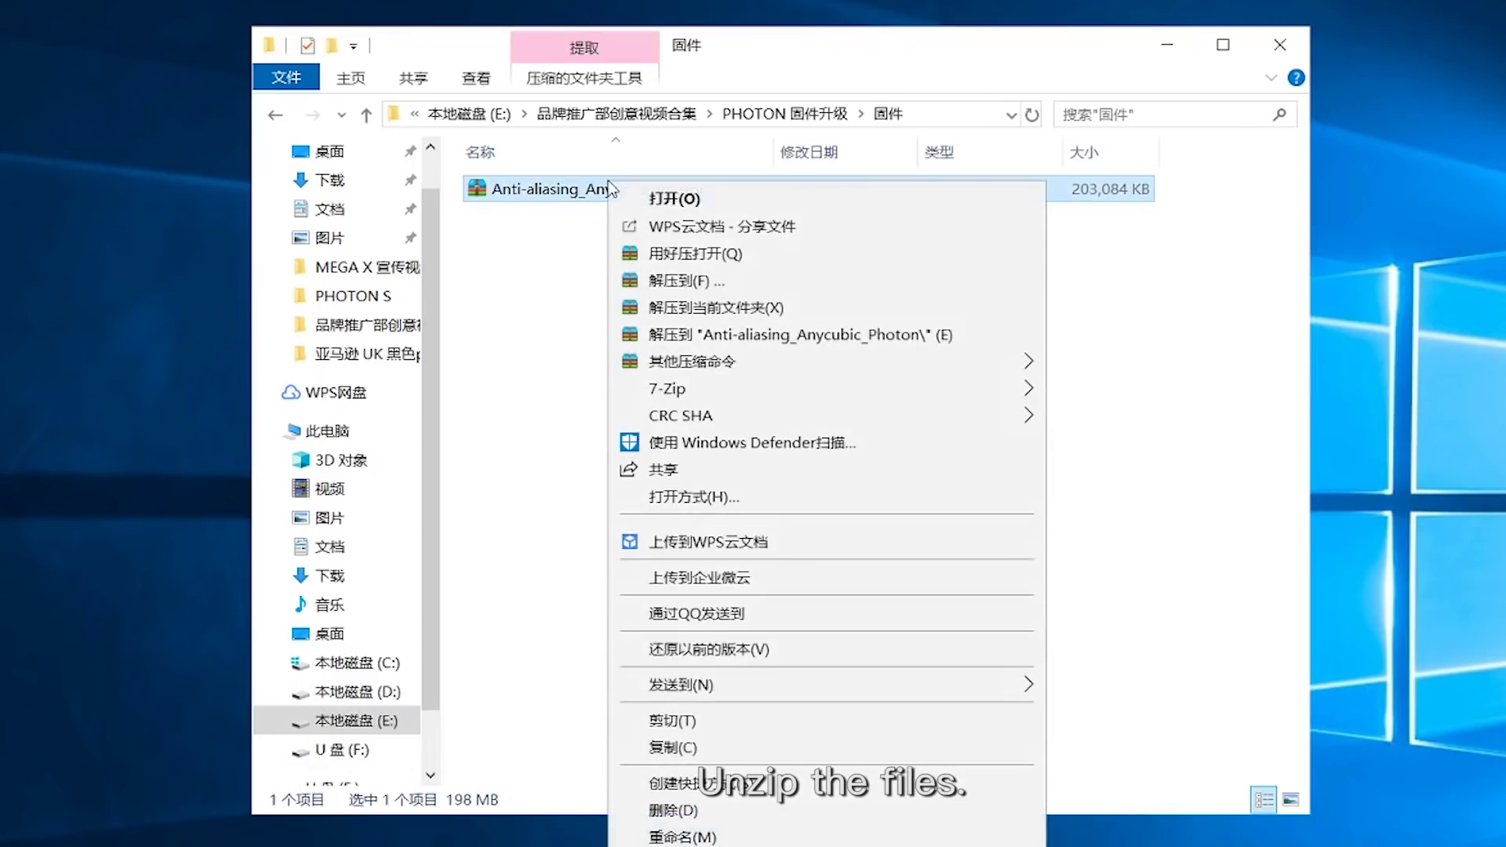
pyautogui.click(696, 308)
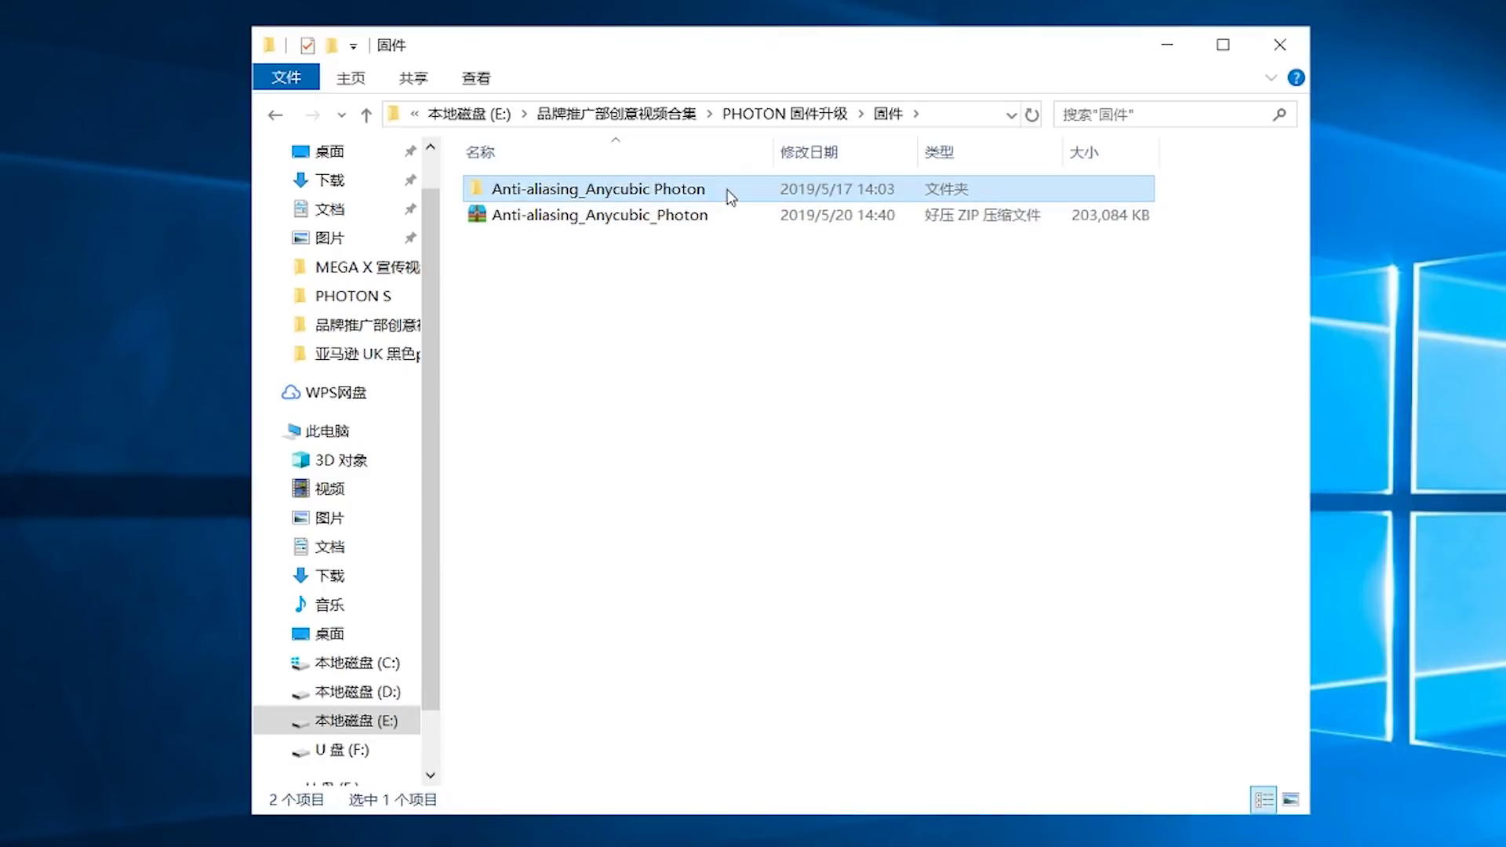
pyautogui.doubleClick(729, 191)
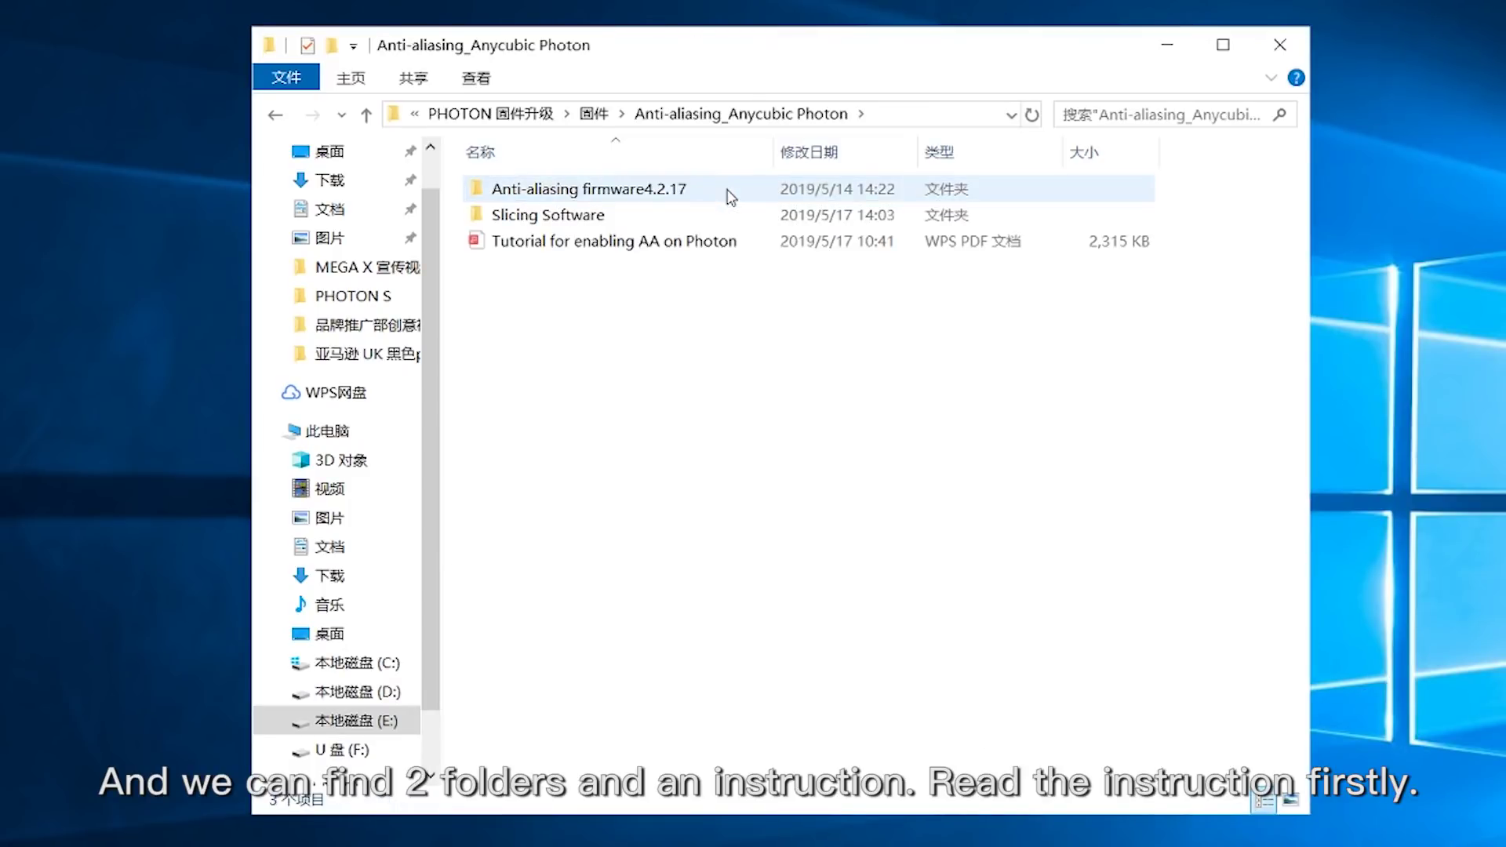
pyautogui.doubleClick(728, 243)
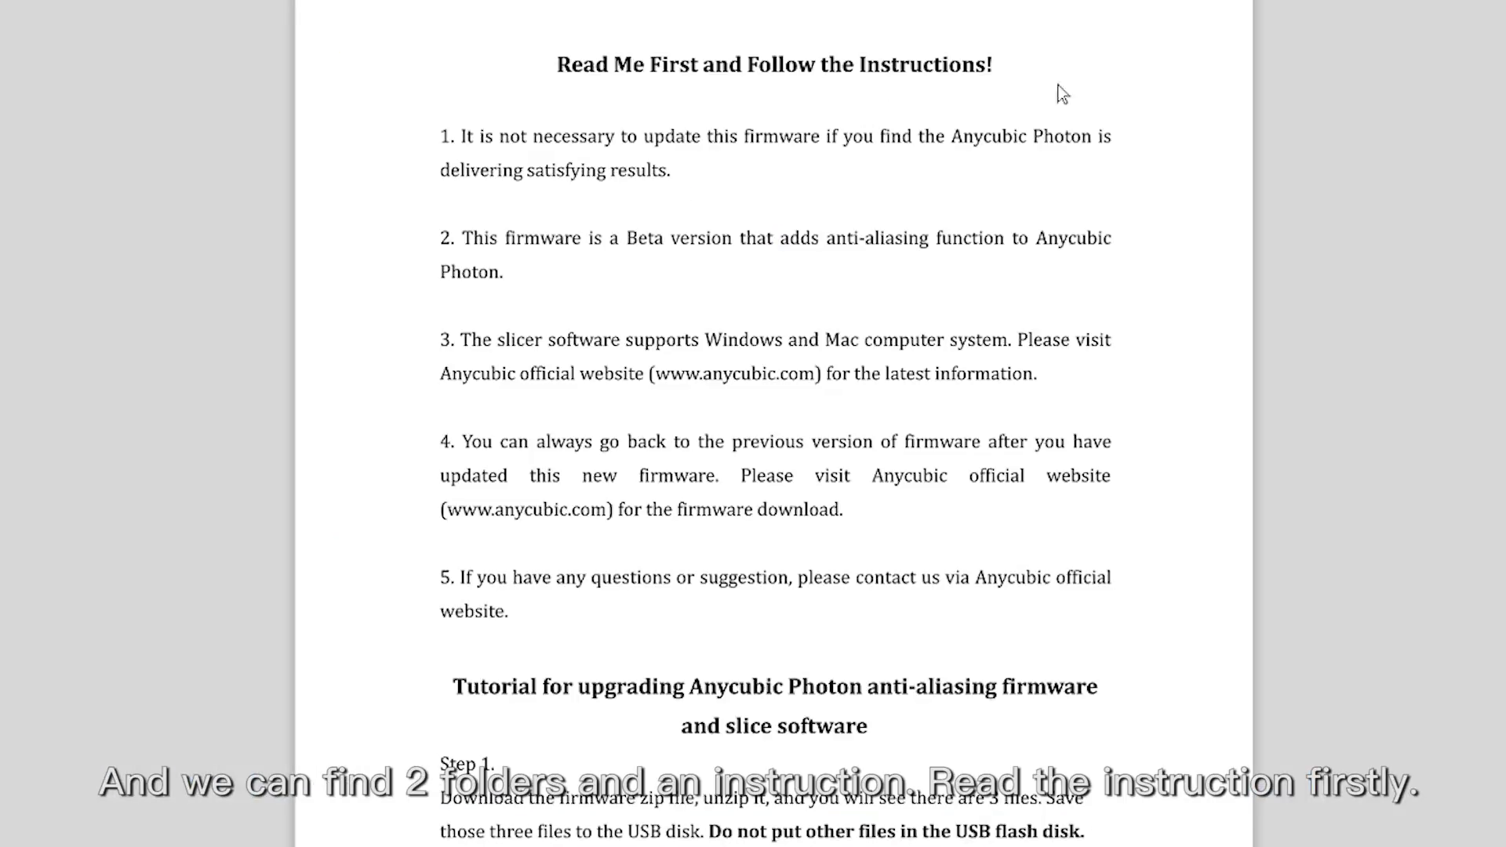
pyautogui.scroll(-20, 774, 423)
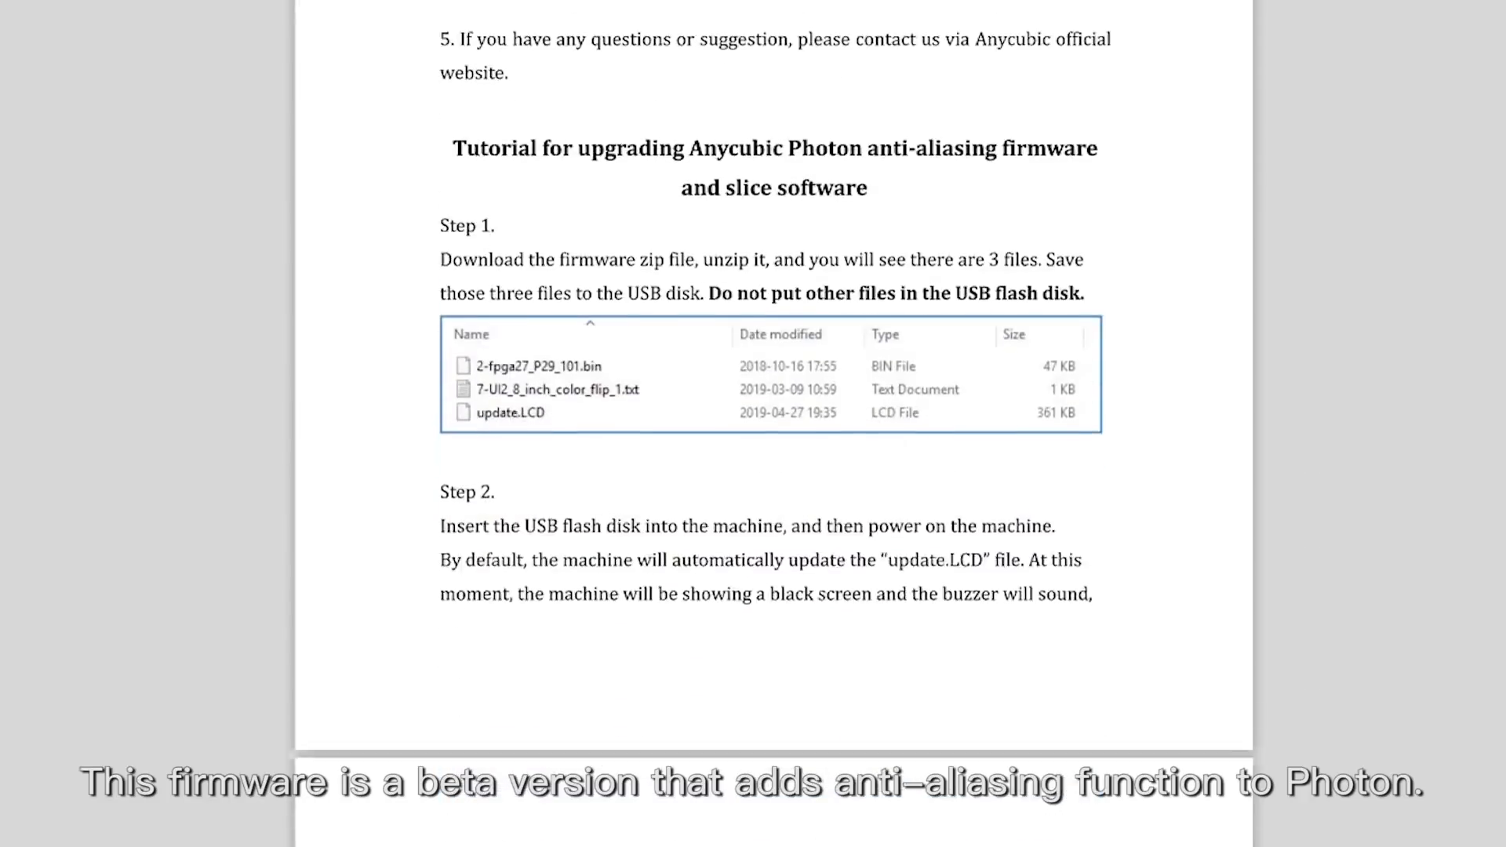
pyautogui.scroll(-20, 774, 424)
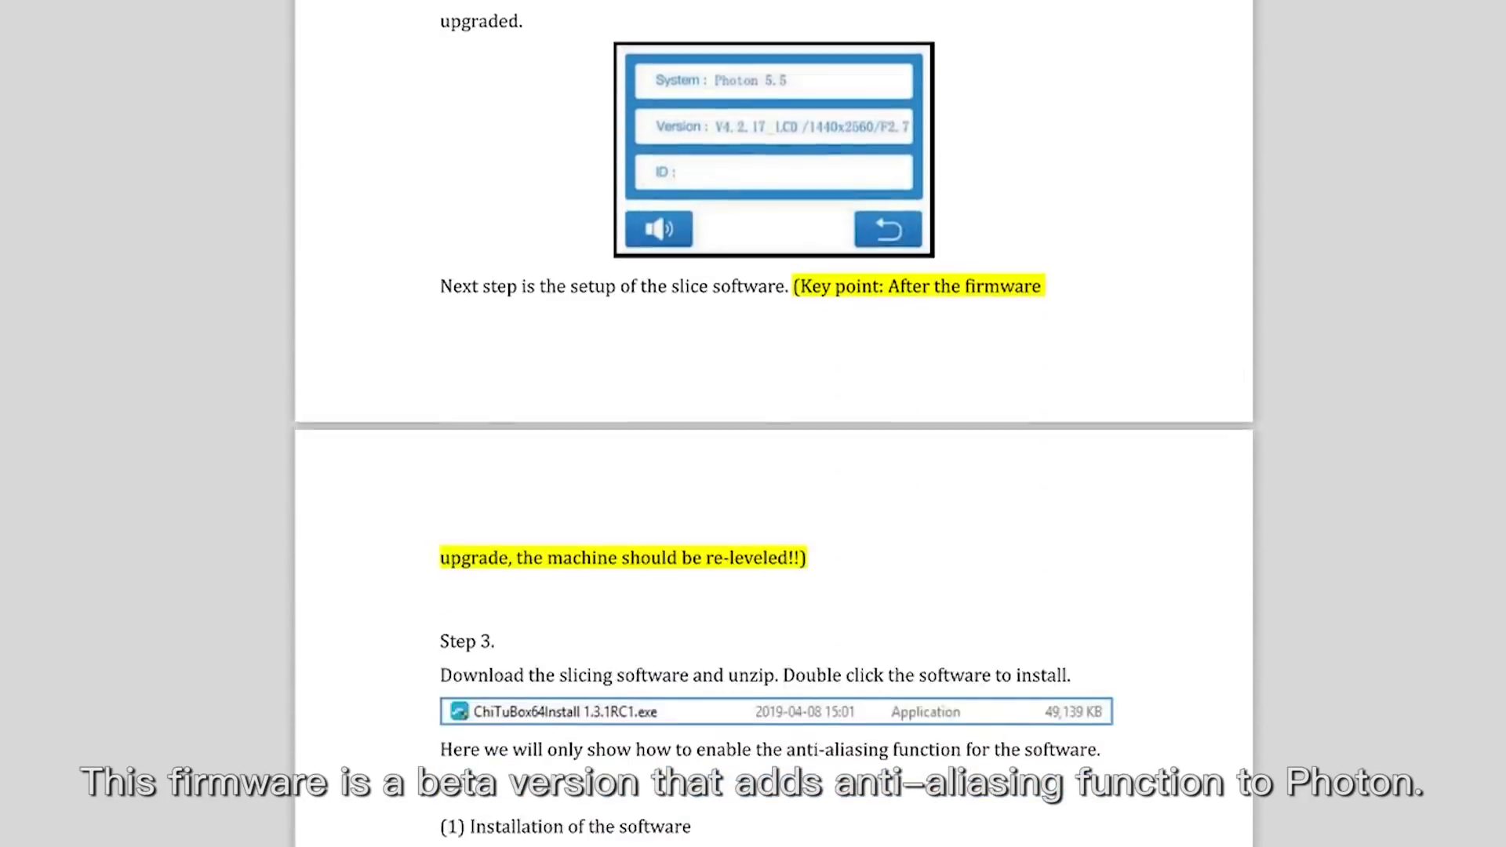
pyautogui.scroll(-20, 774, 424)
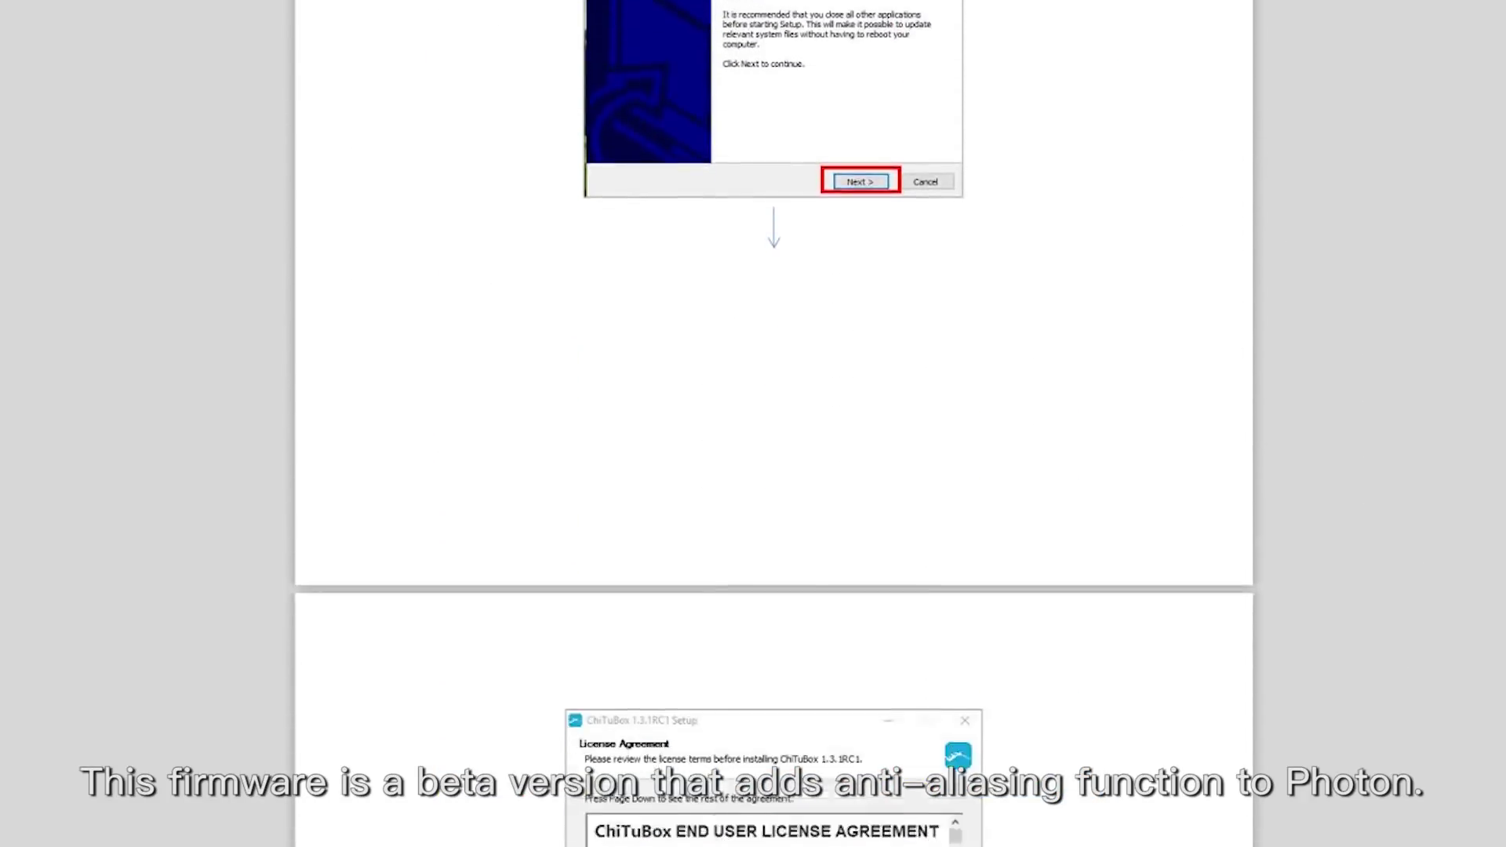
pyautogui.scroll(-20, 775, 423)
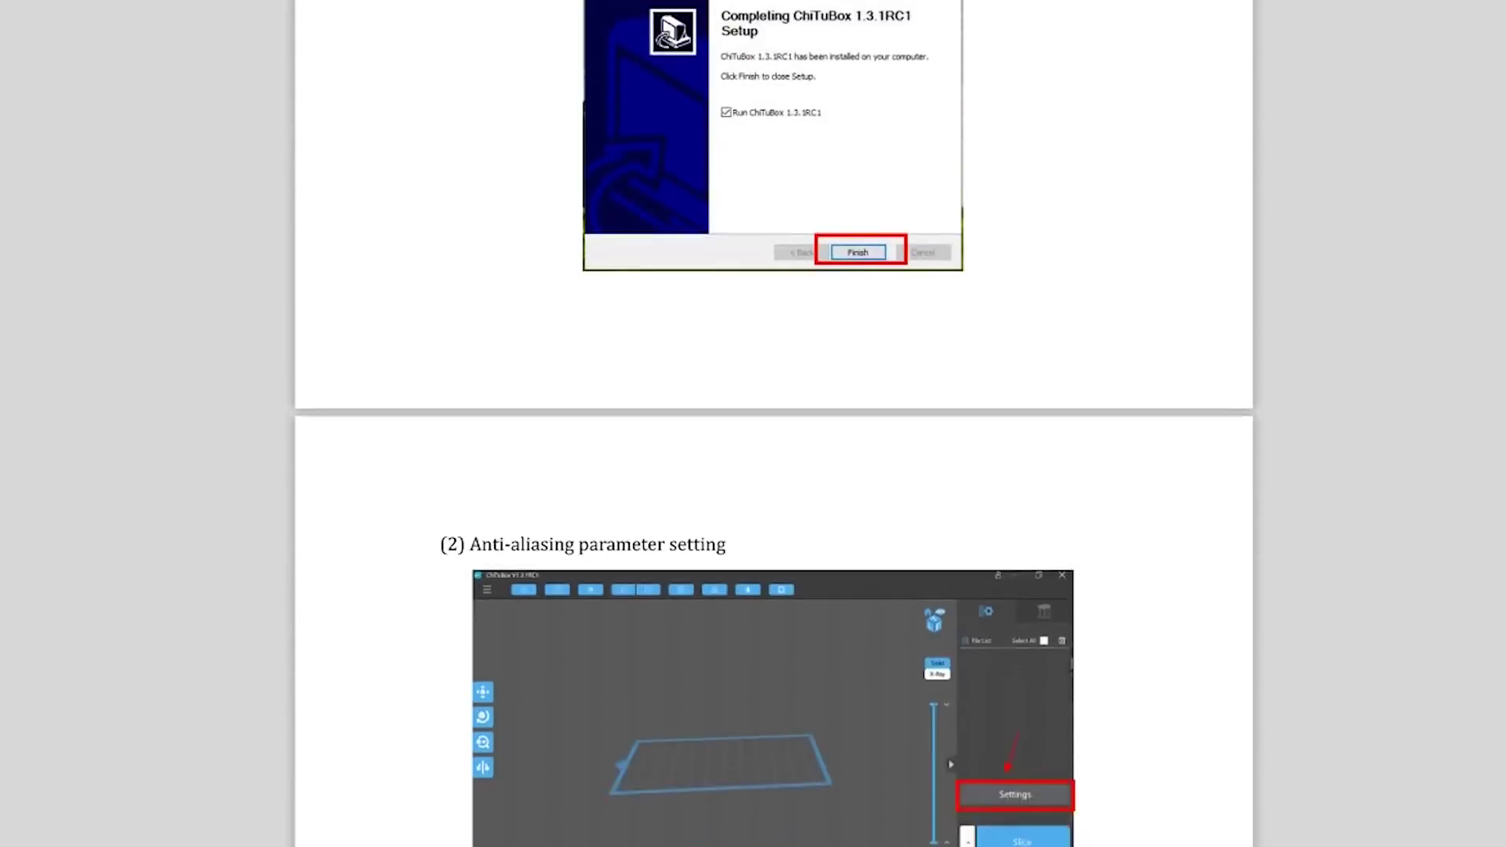
pyautogui.scroll(-20, 774, 423)
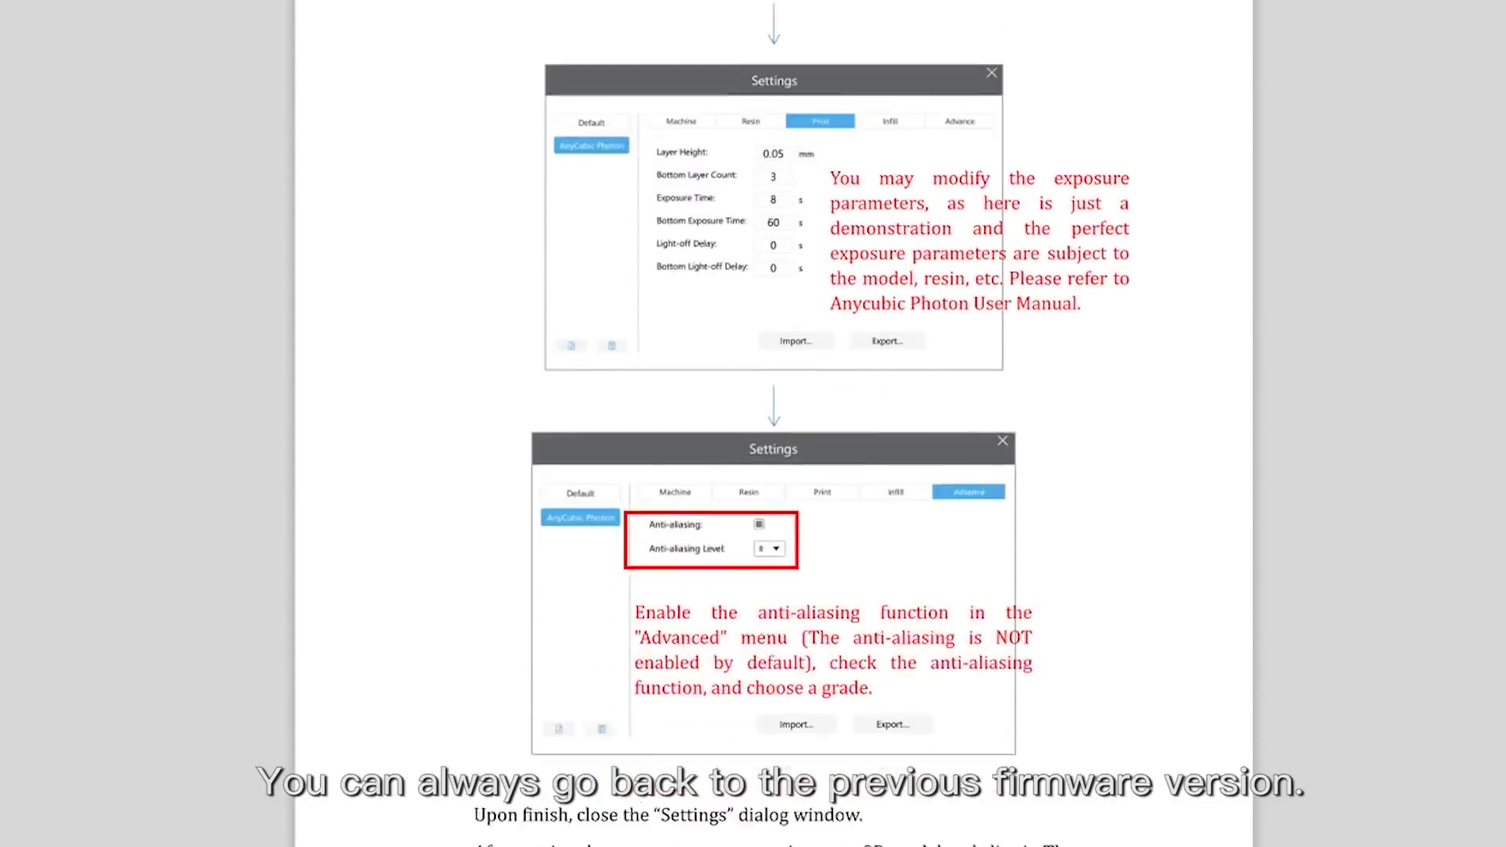
pyautogui.scroll(-15, 775, 424)
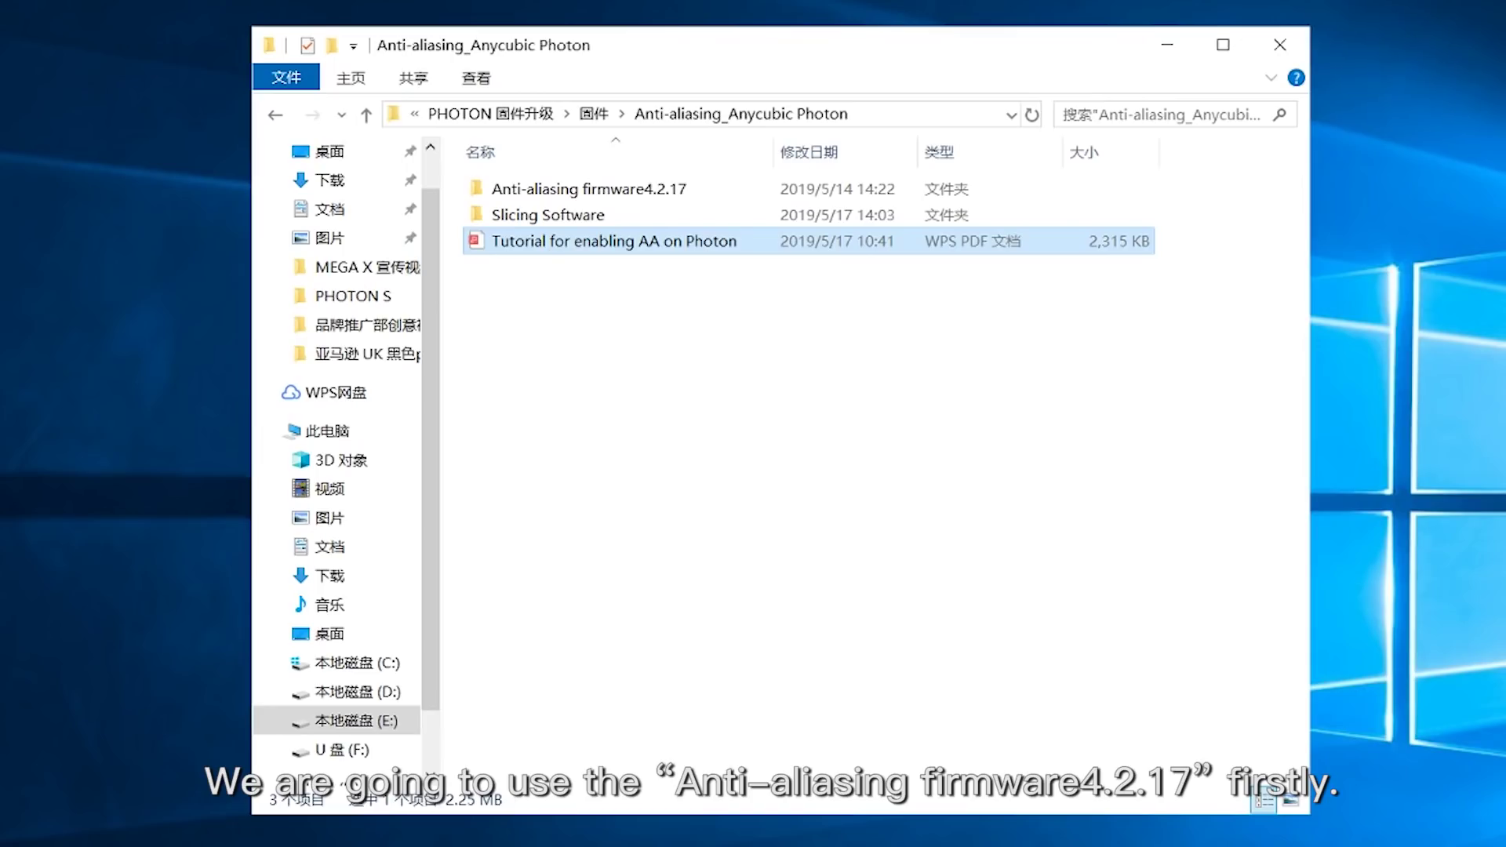
# - Copy the three firmware 4.2.17 files, including 2-fpga27_P29_101.bin, onto USB drive F:
pyautogui.doubleClick(648, 190)
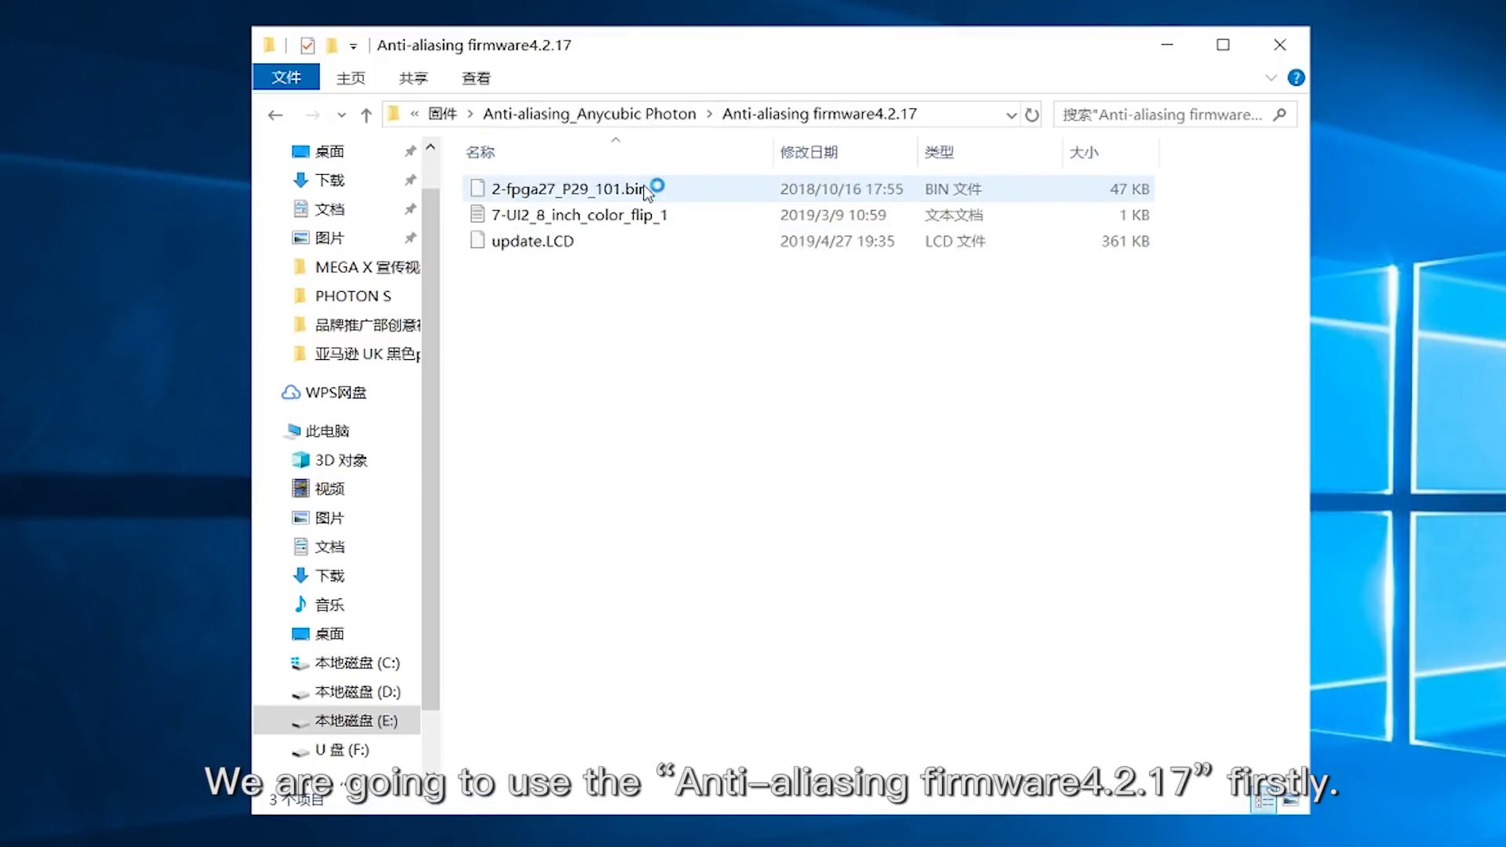
pyautogui.click(713, 196)
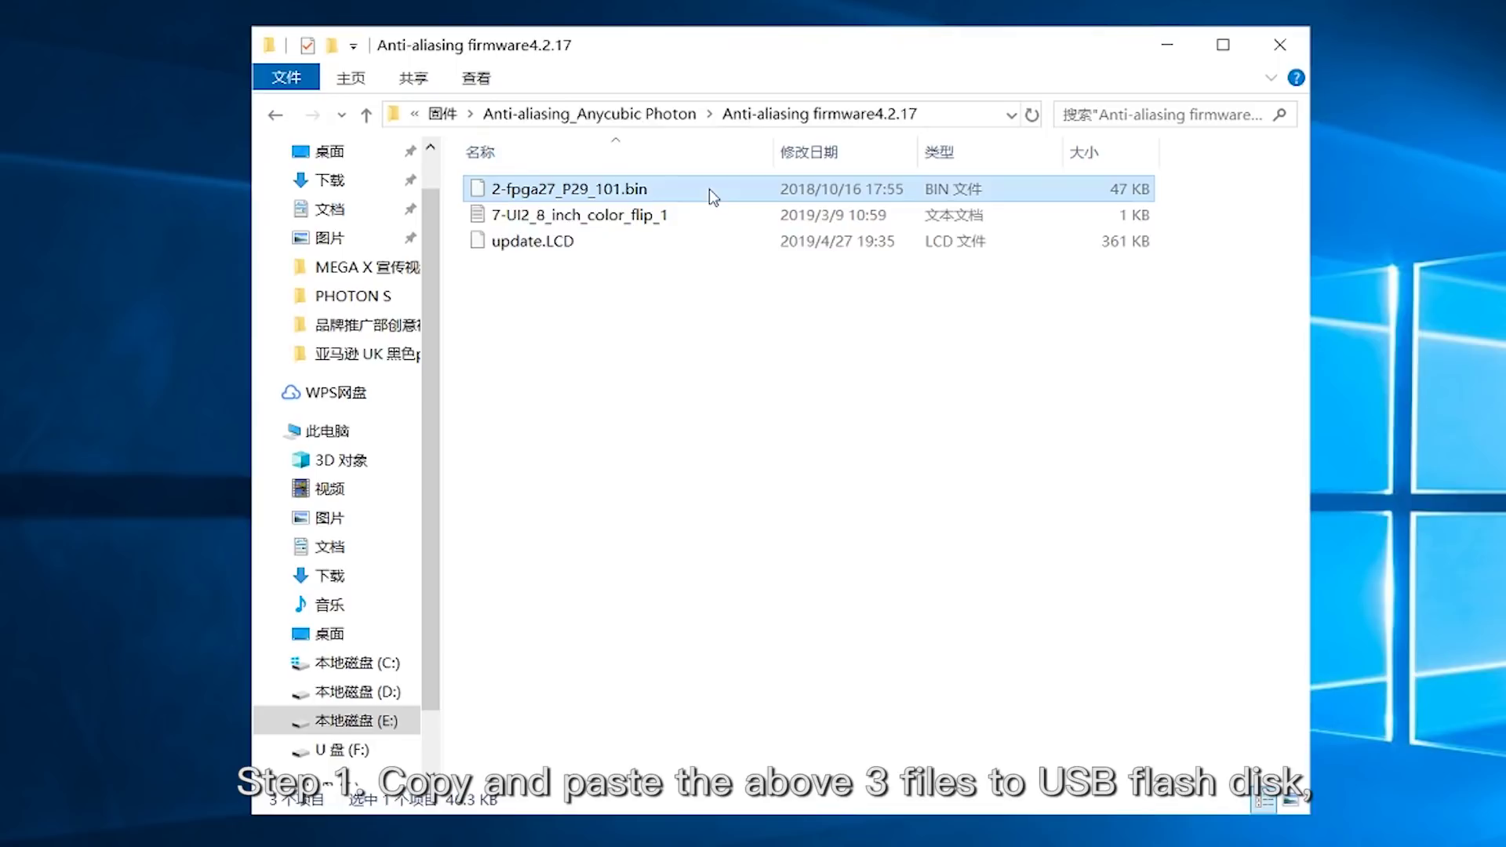
pyautogui.keyDown('shift'); pyautogui.click(641, 248); pyautogui.keyUp('shift')
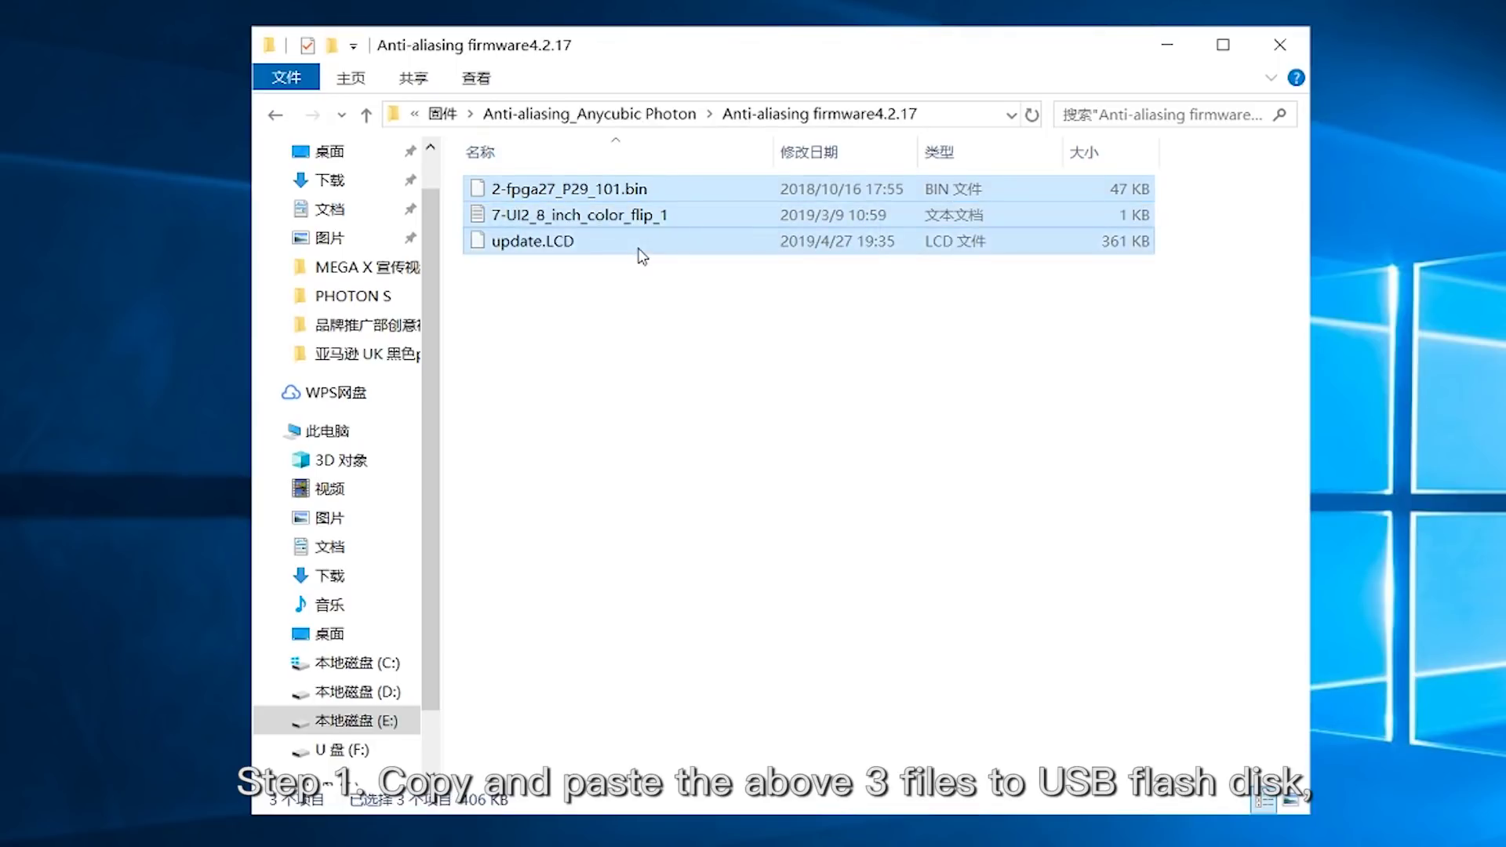
pyautogui.rightClick(640, 250)
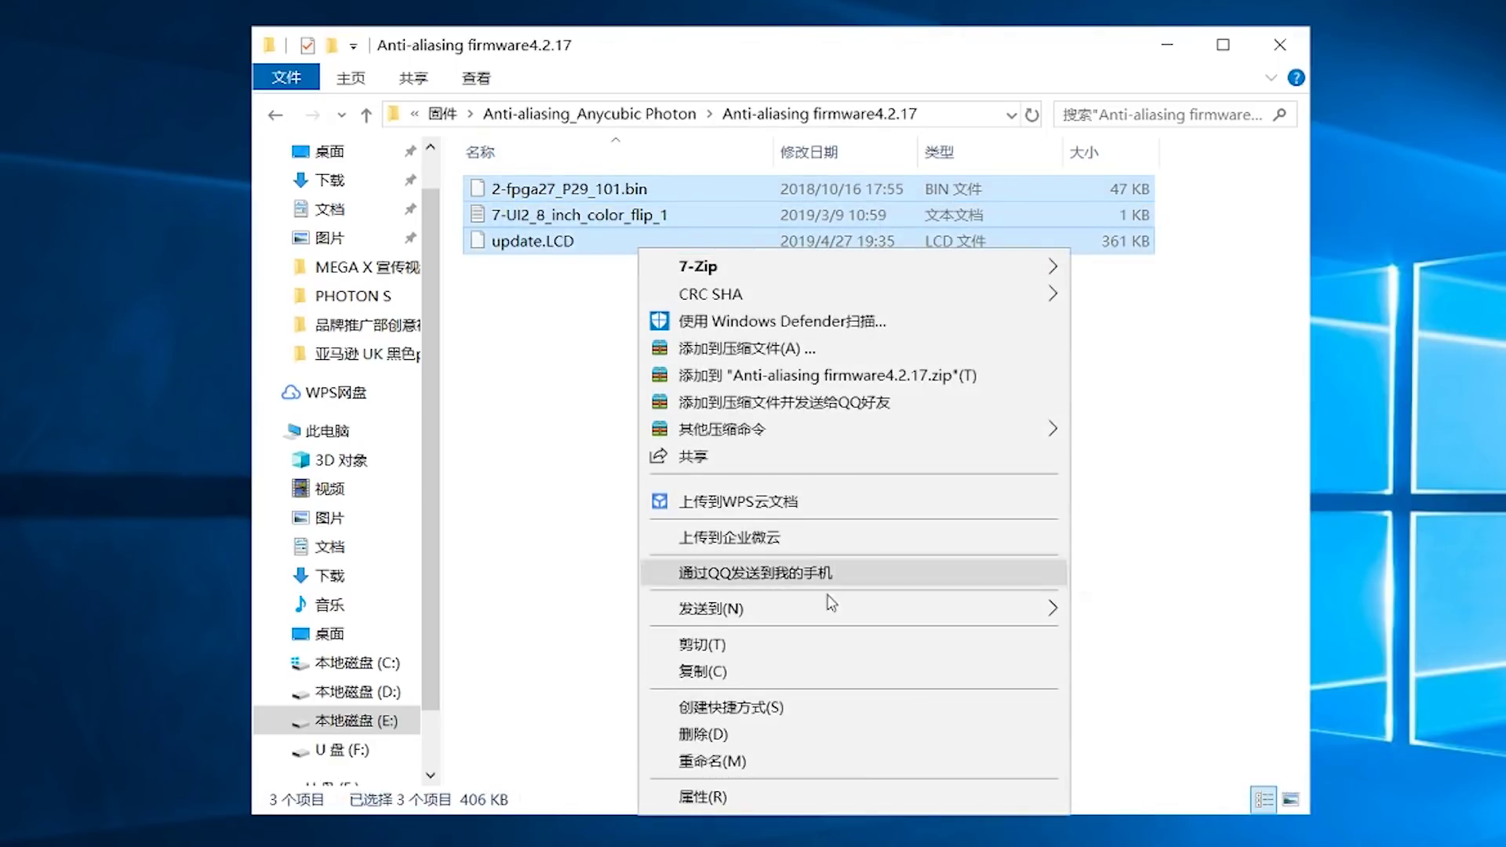
pyautogui.click(756, 672)
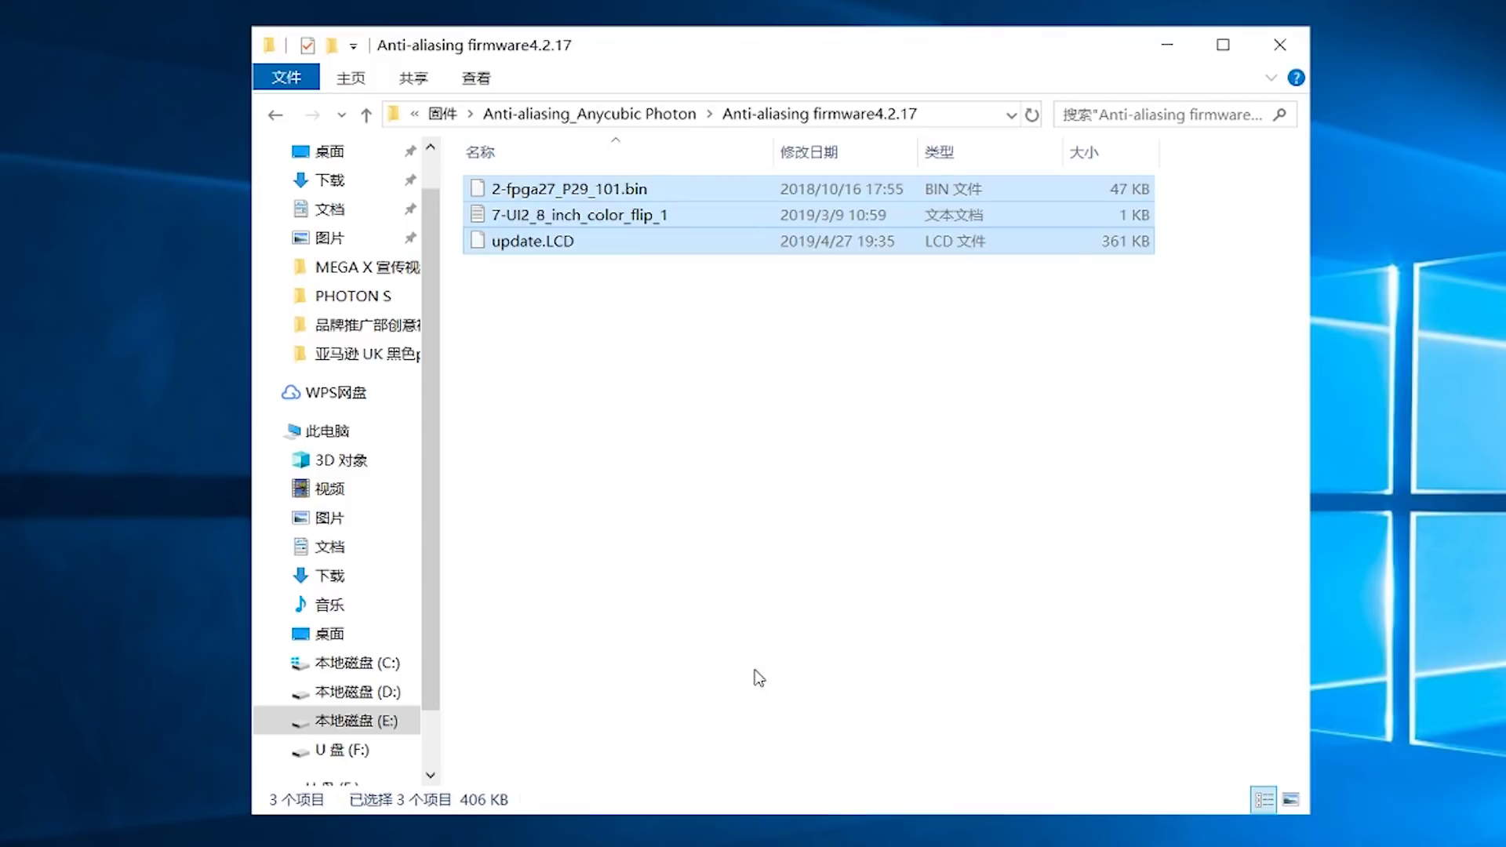
pyautogui.scroll(-1, 387, 711)
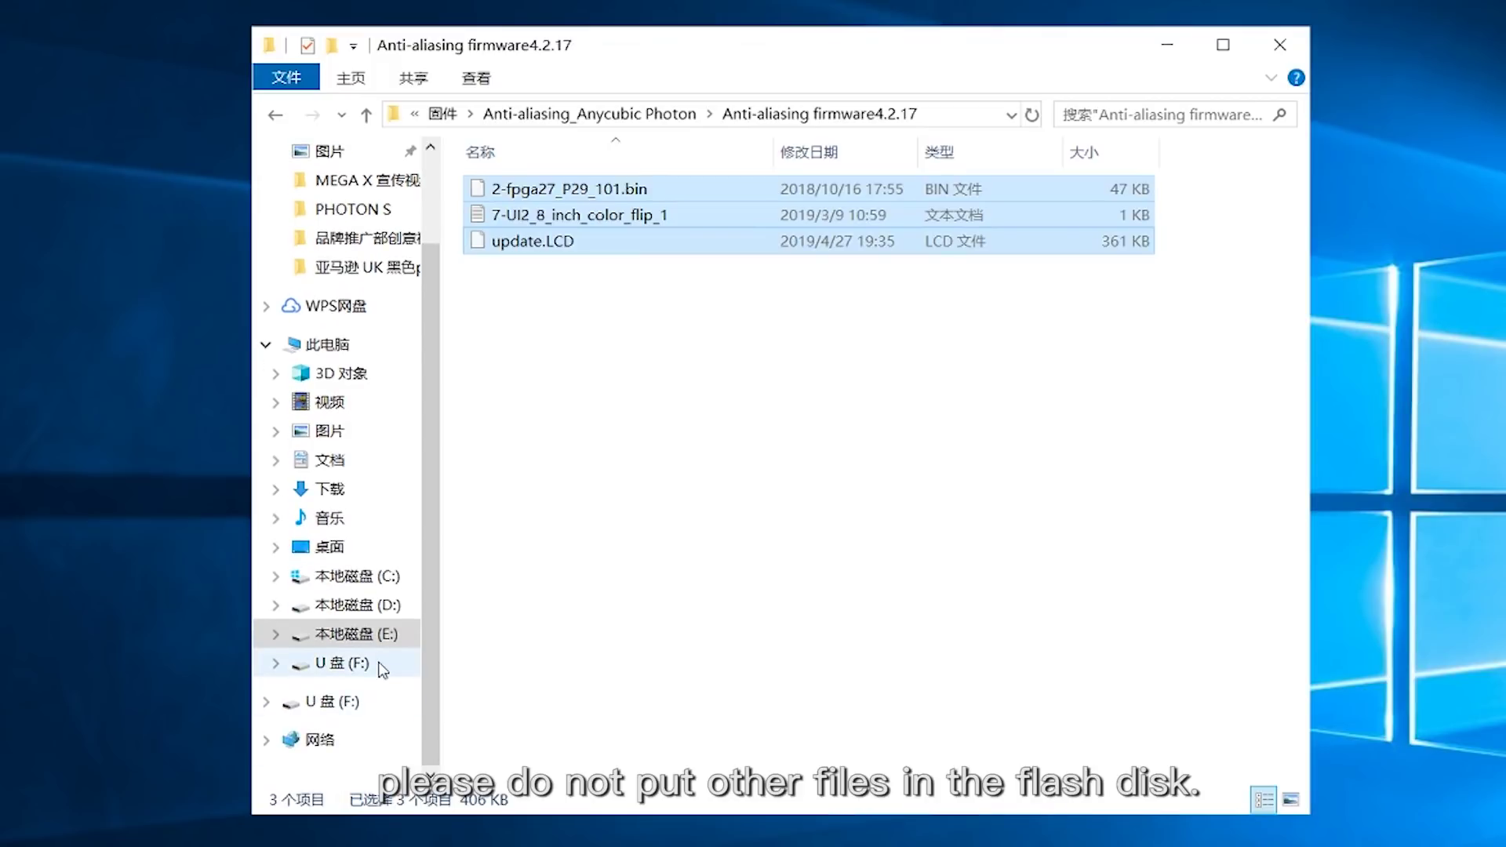
pyautogui.click(343, 663)
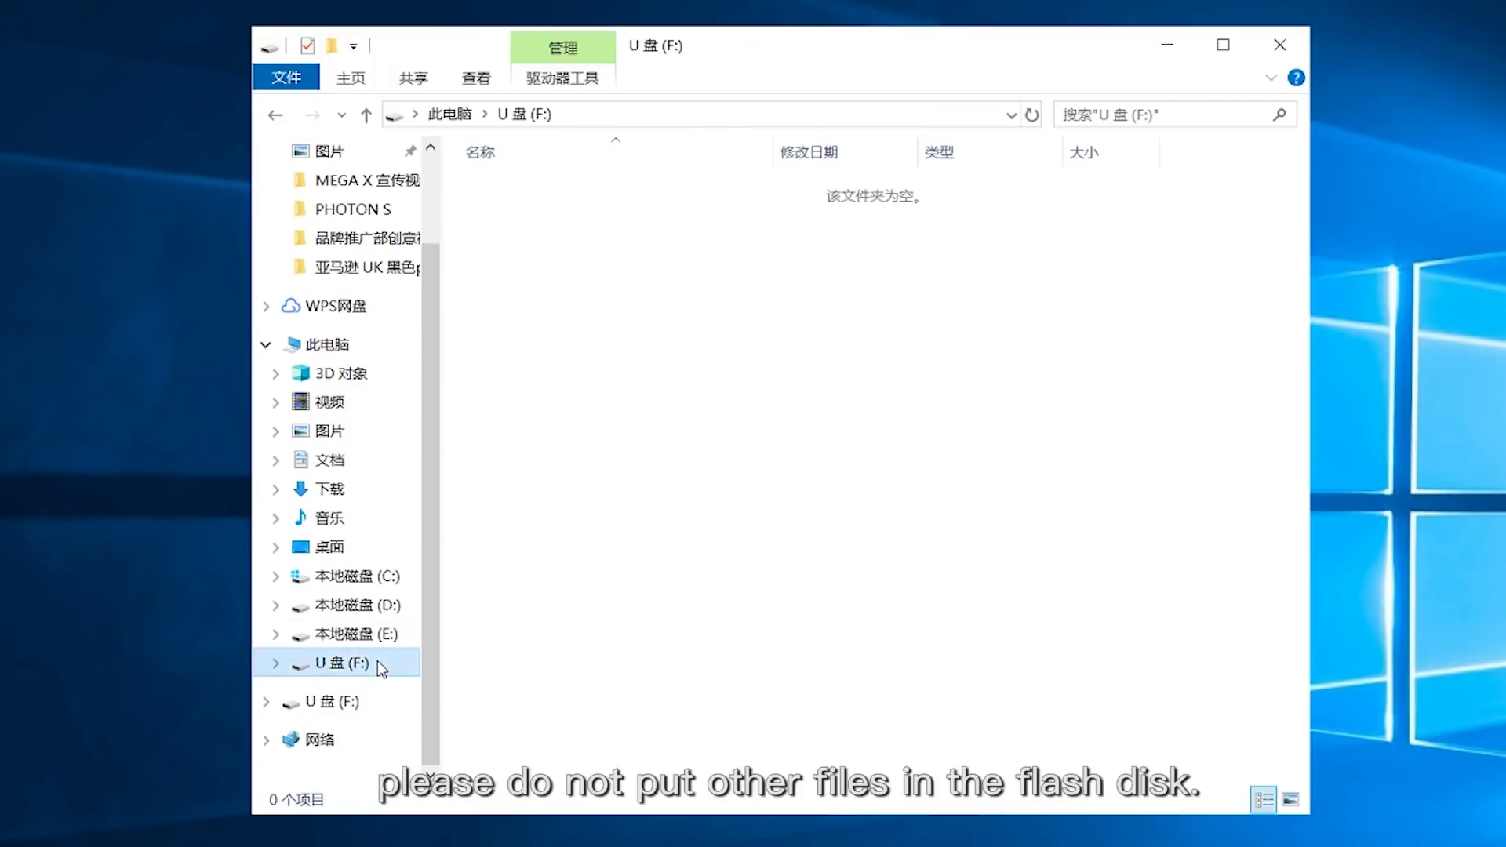
pyautogui.rightClick(812, 329)
pyautogui.click(885, 507)
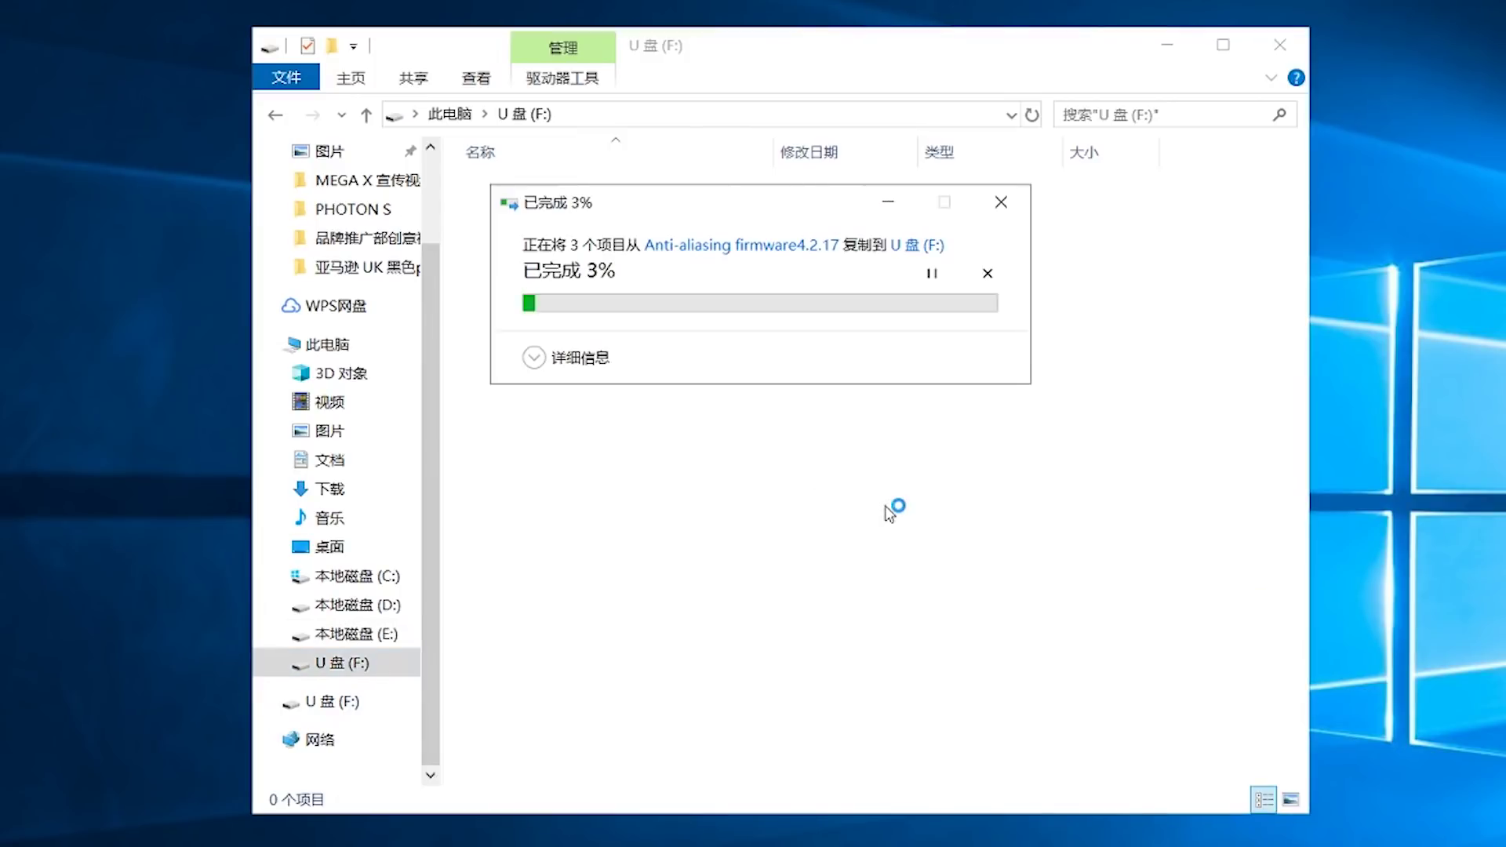
pyautogui.click(892, 485)
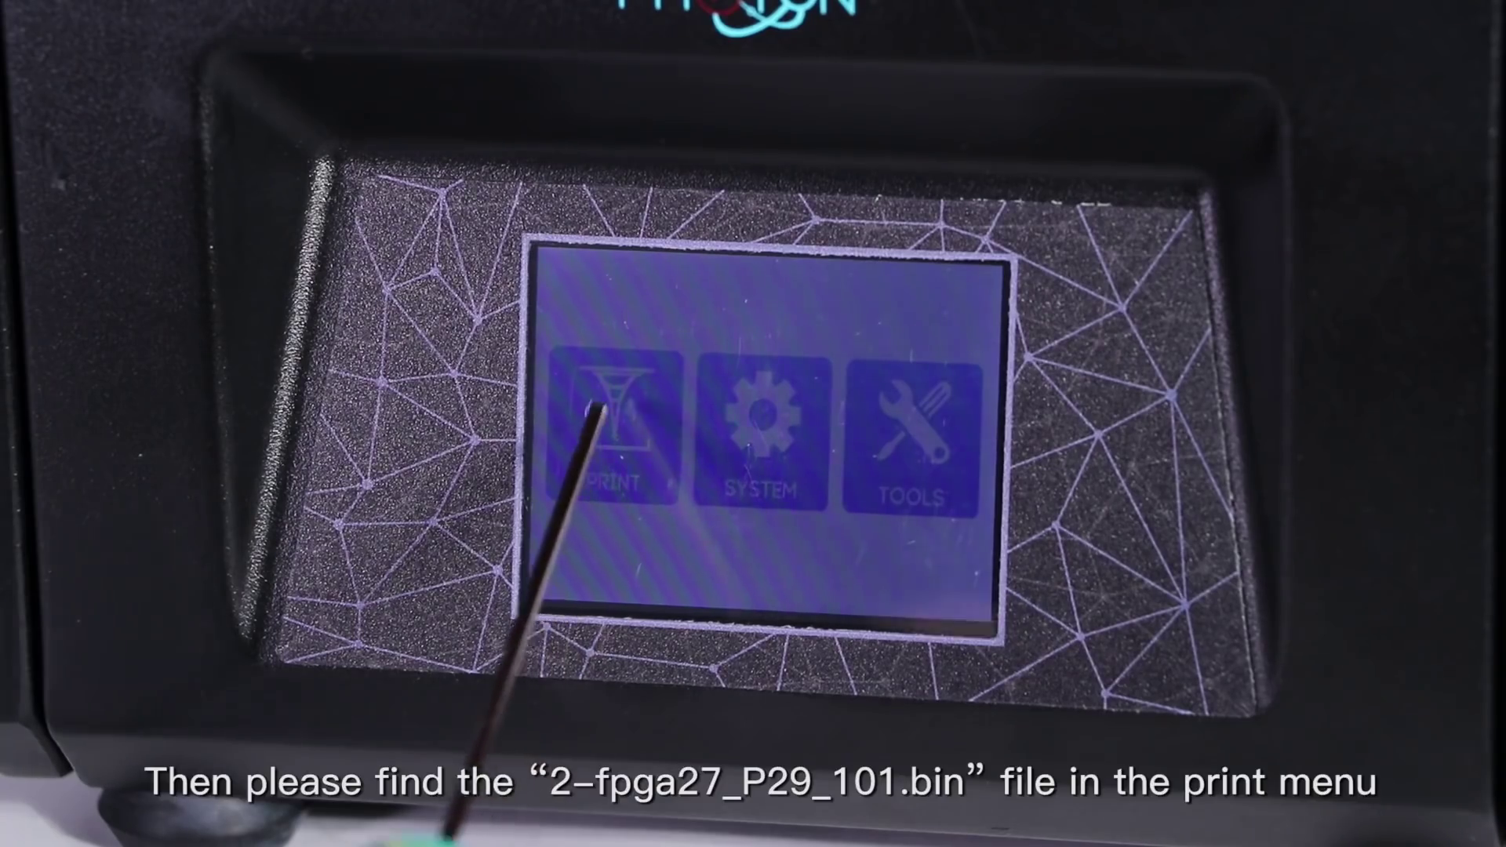
# - On the Photon, run 2-fpga27_P29_101.bin and then the txt firmware file from the USB drive
pyautogui.click(594, 412)
pyautogui.click(777, 383)
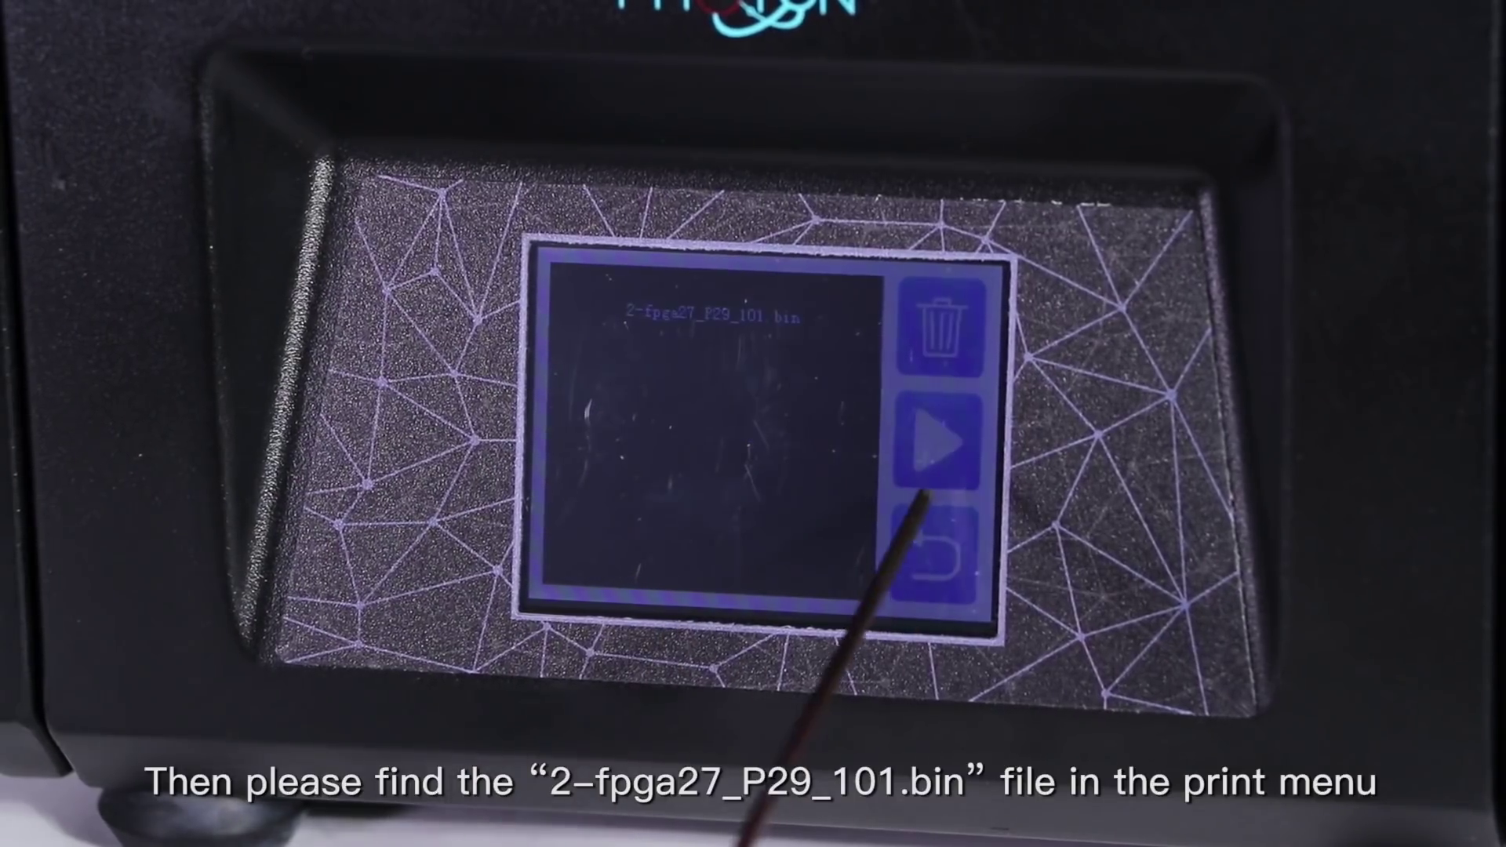
pyautogui.click(935, 443)
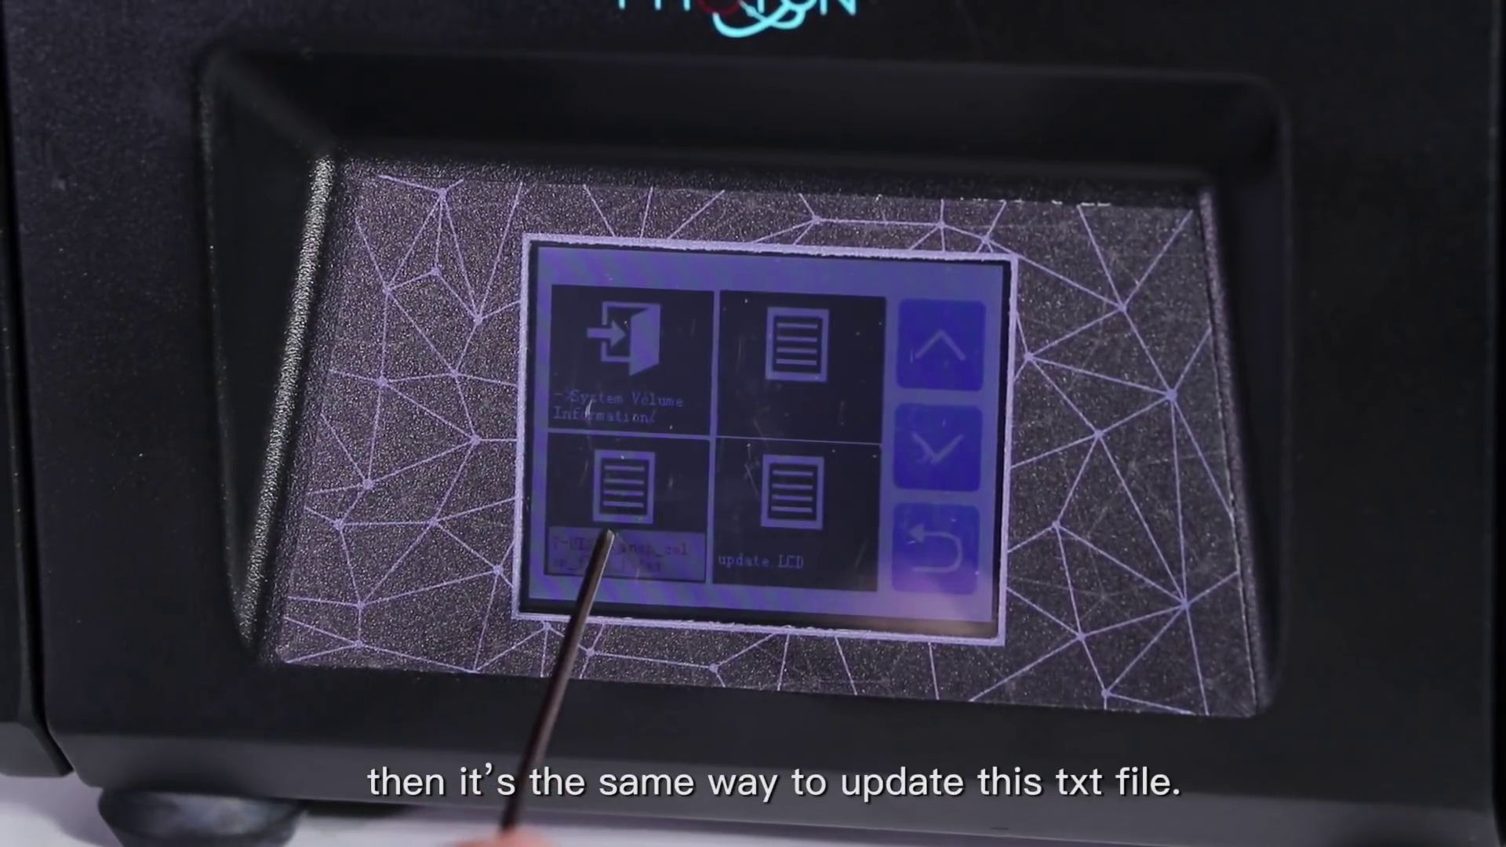
pyautogui.click(624, 503)
pyautogui.click(941, 439)
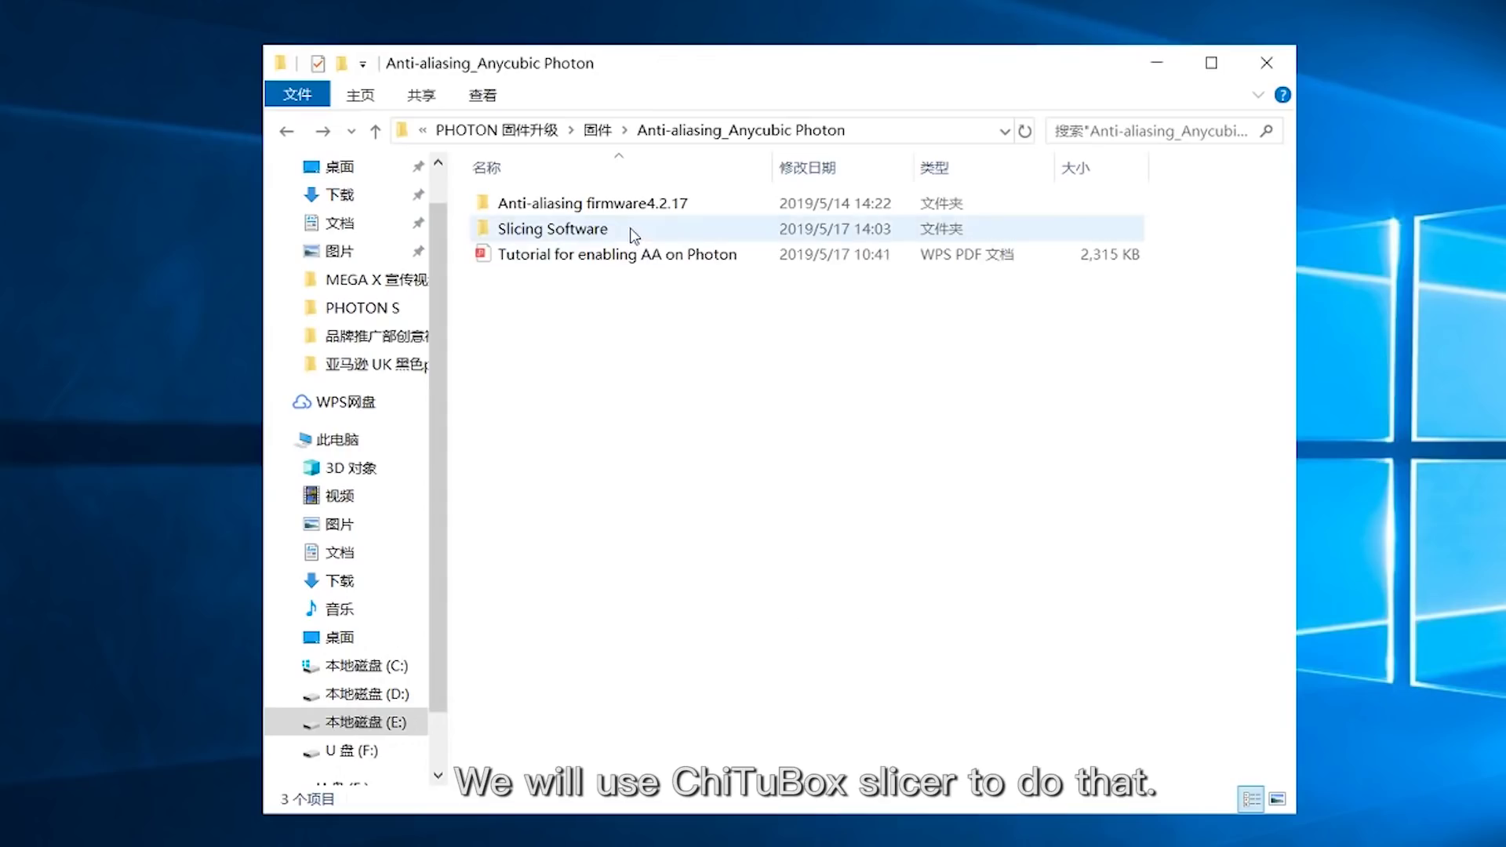
# - Open the Slicing Software folder containing the ChiTuBox 1.4.0 installers
pyautogui.doubleClick(629, 227)
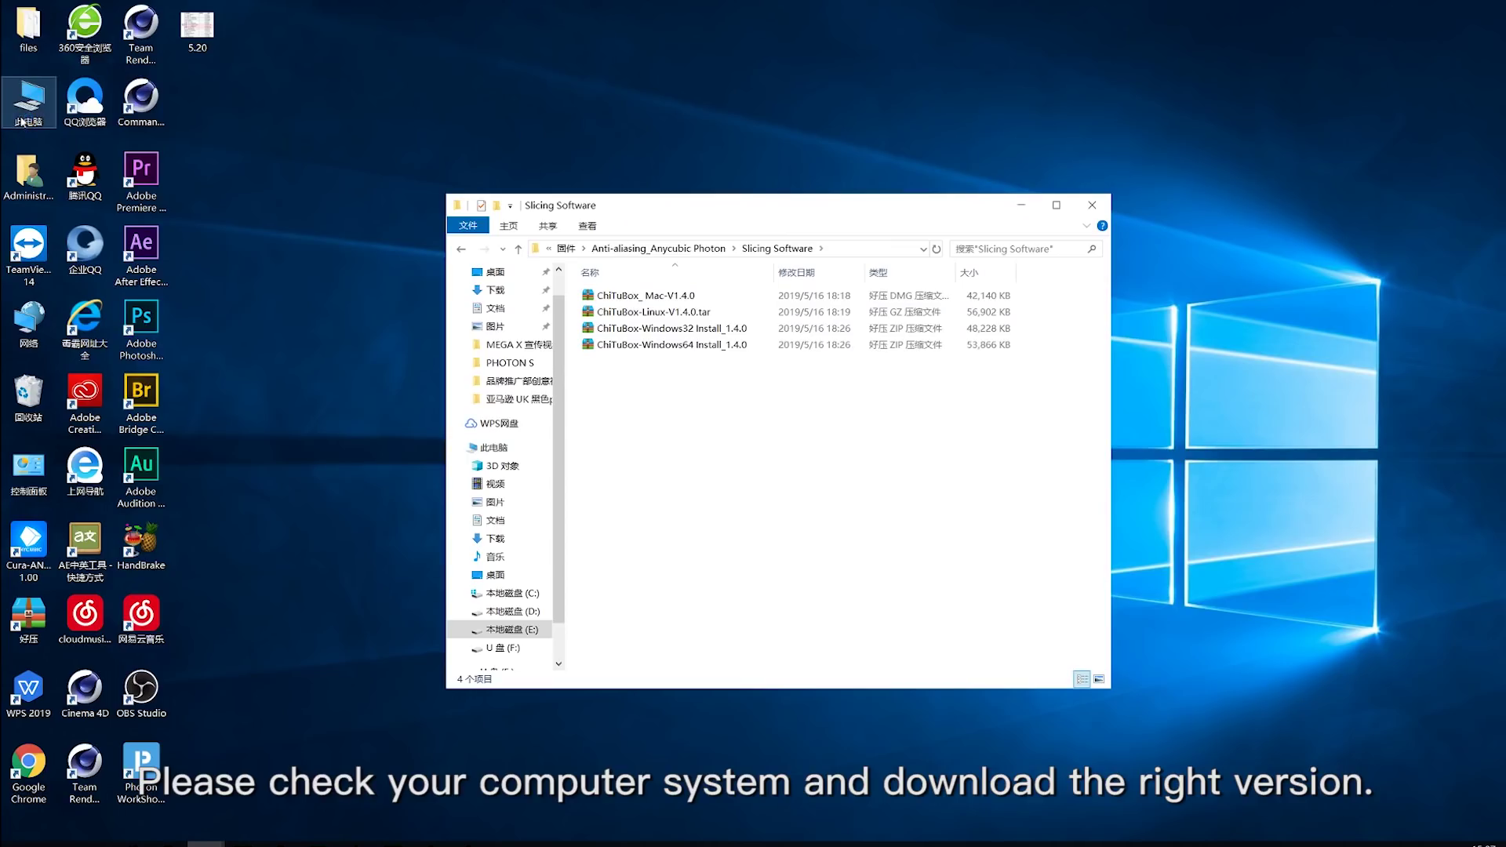
# - Confirm the PC is 64-bit and extract ChiTuBox-Windows64 Install_1.4.0 into the current folder
pyautogui.rightClick(22, 122)
pyautogui.click(82, 299)
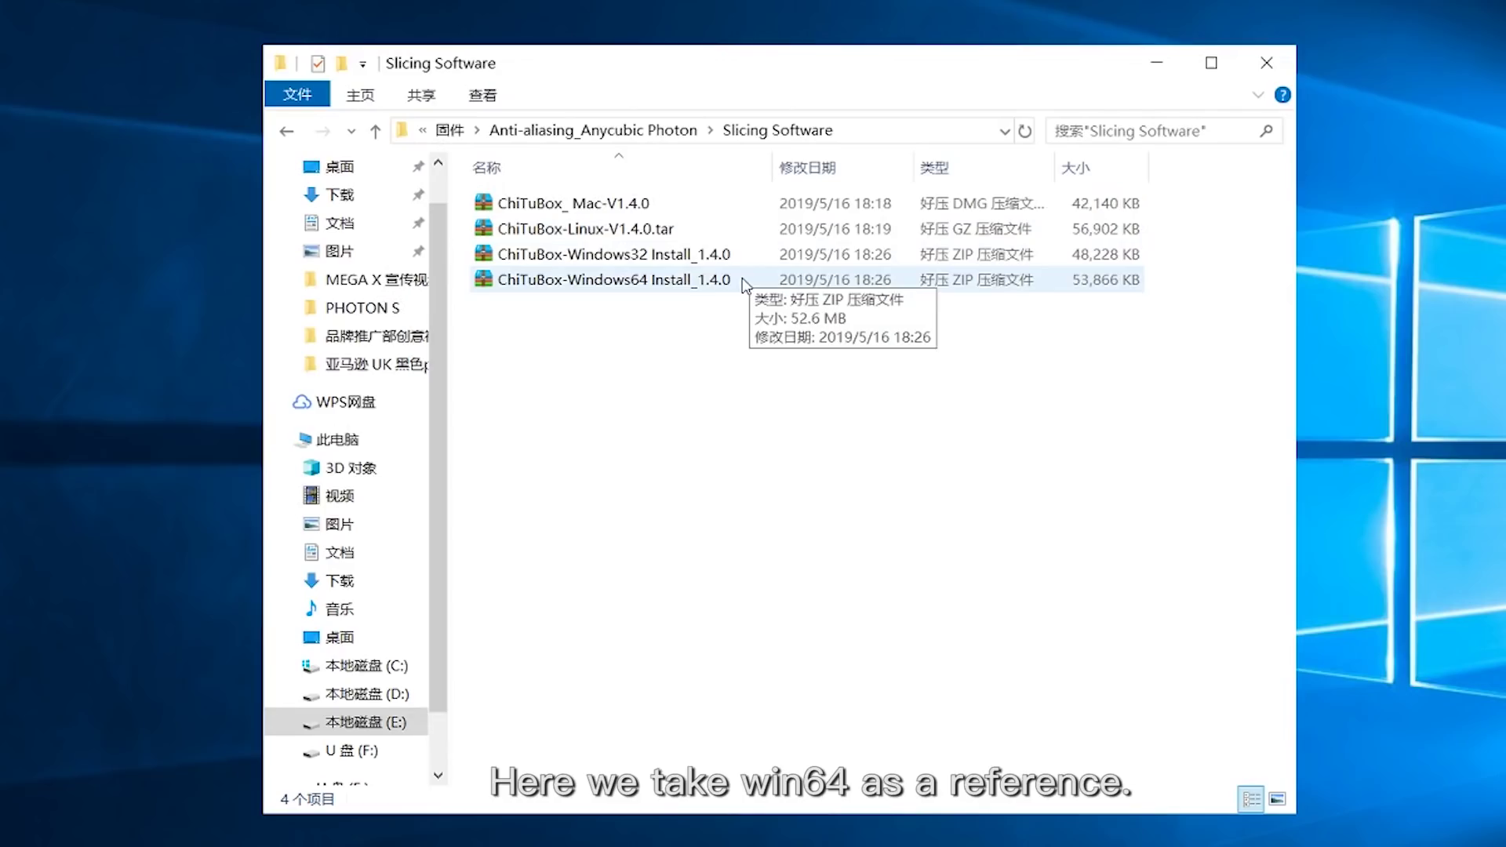
pyautogui.click(743, 280)
pyautogui.rightClick(744, 282)
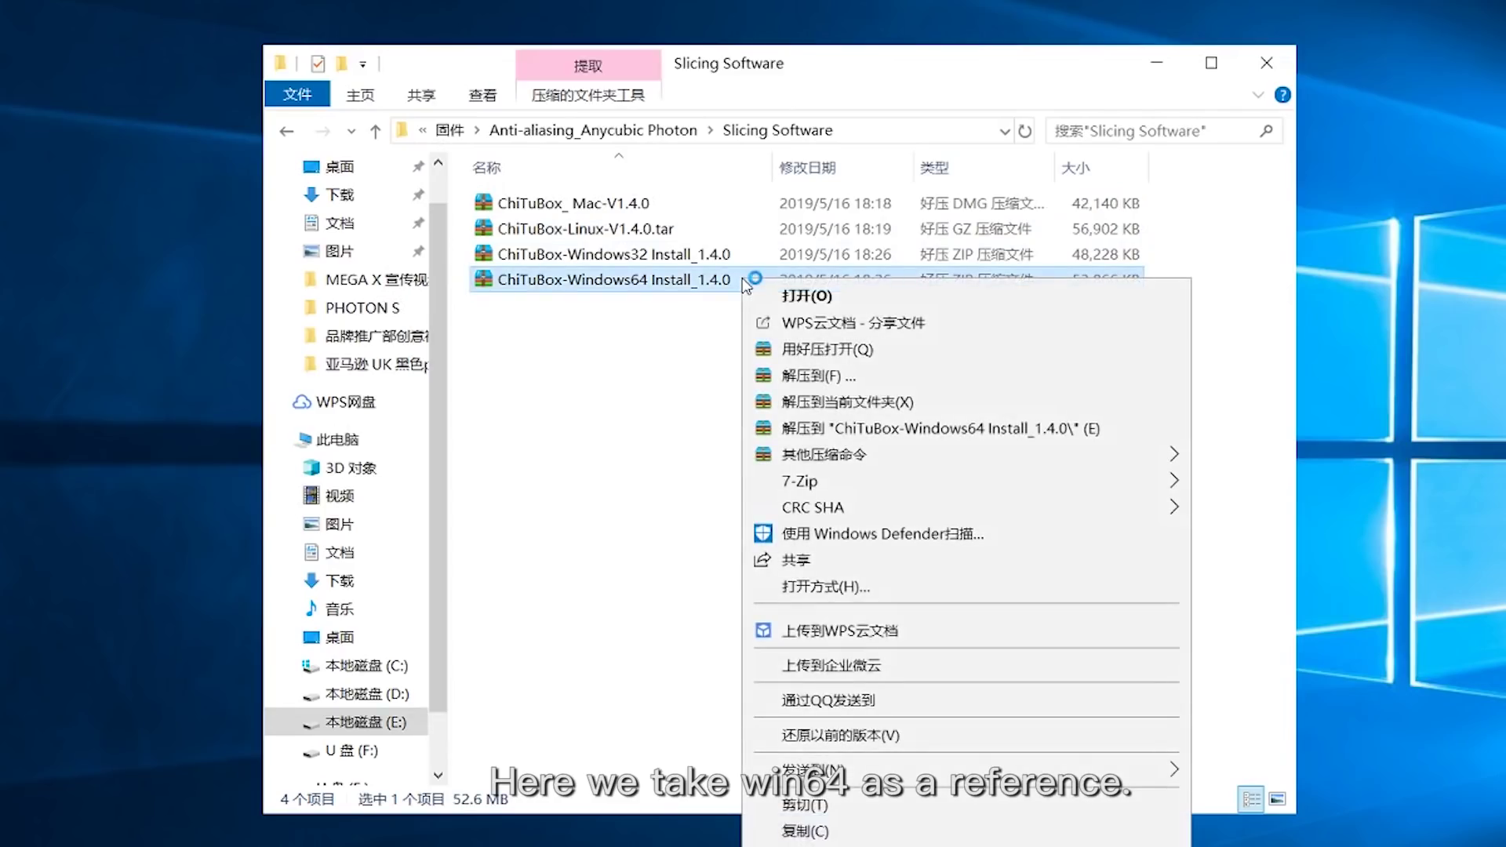
pyautogui.click(884, 403)
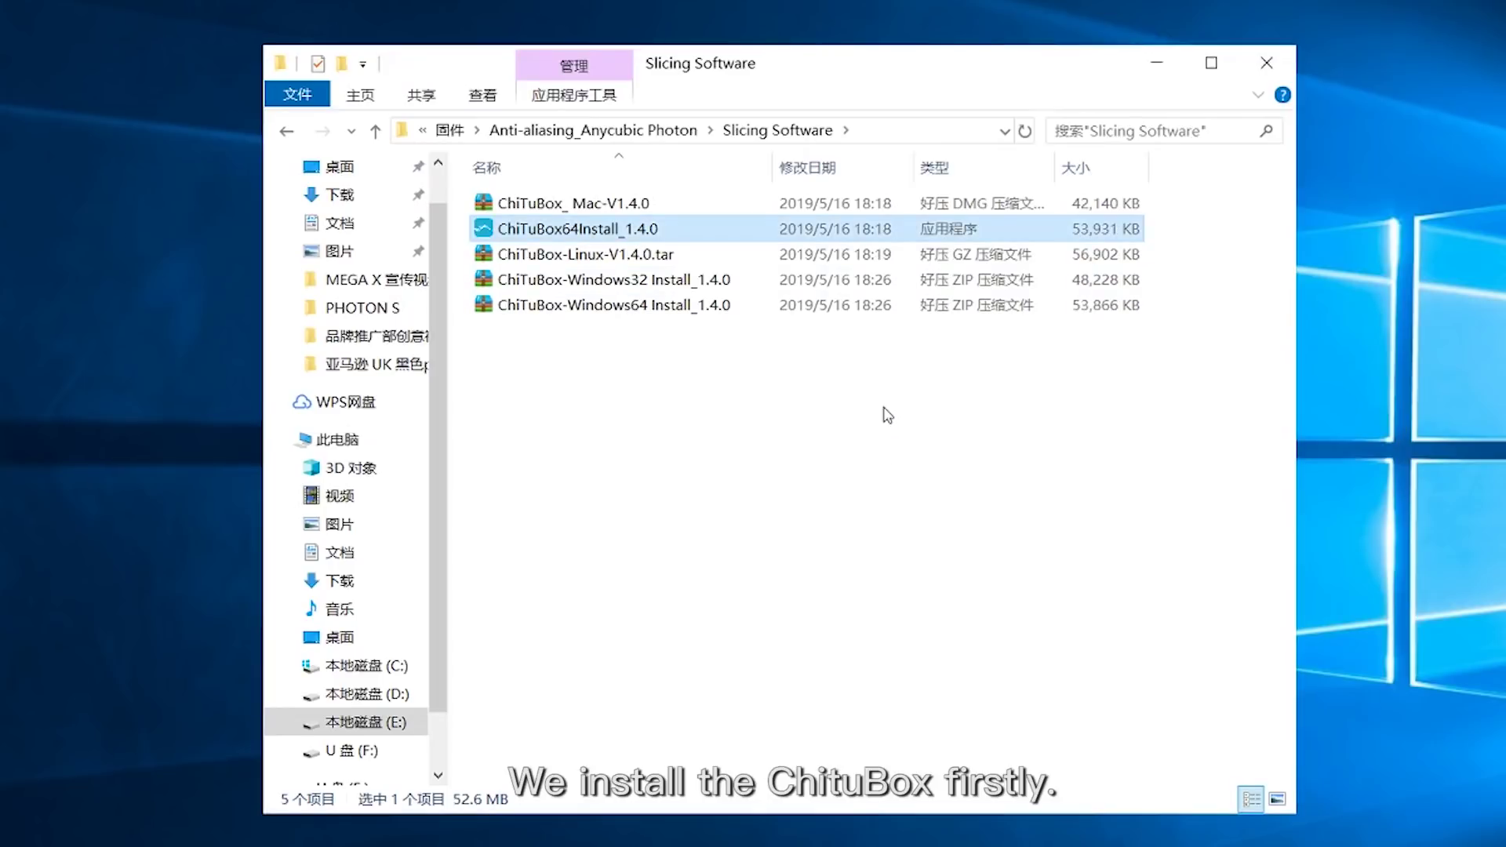
# - Install ChiTuBox 1.4.0 in English to the default Program Files folder, accepting the license
pyautogui.doubleClick(683, 234)
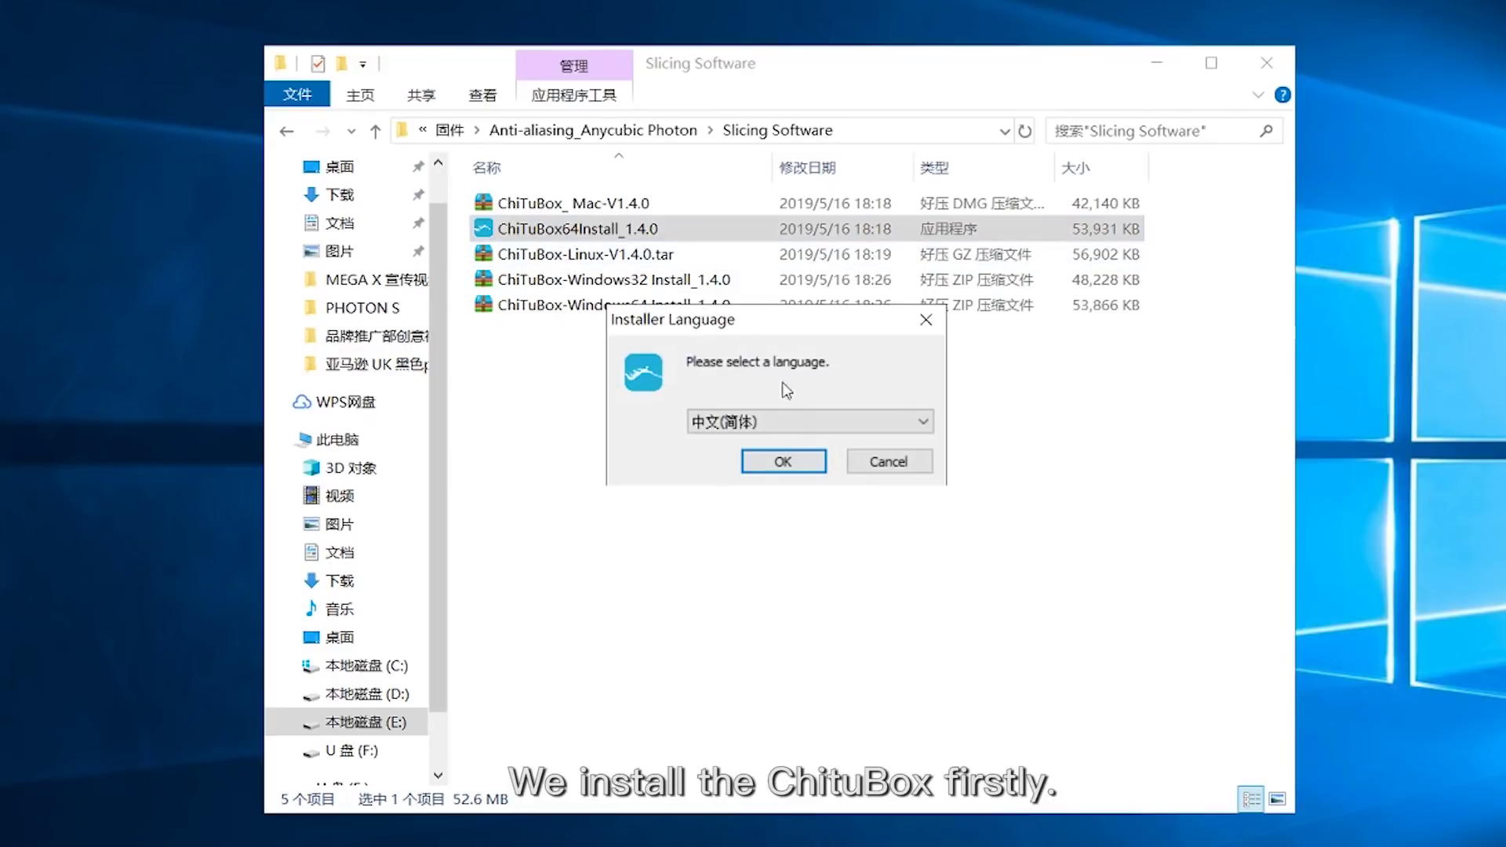
pyautogui.click(785, 422)
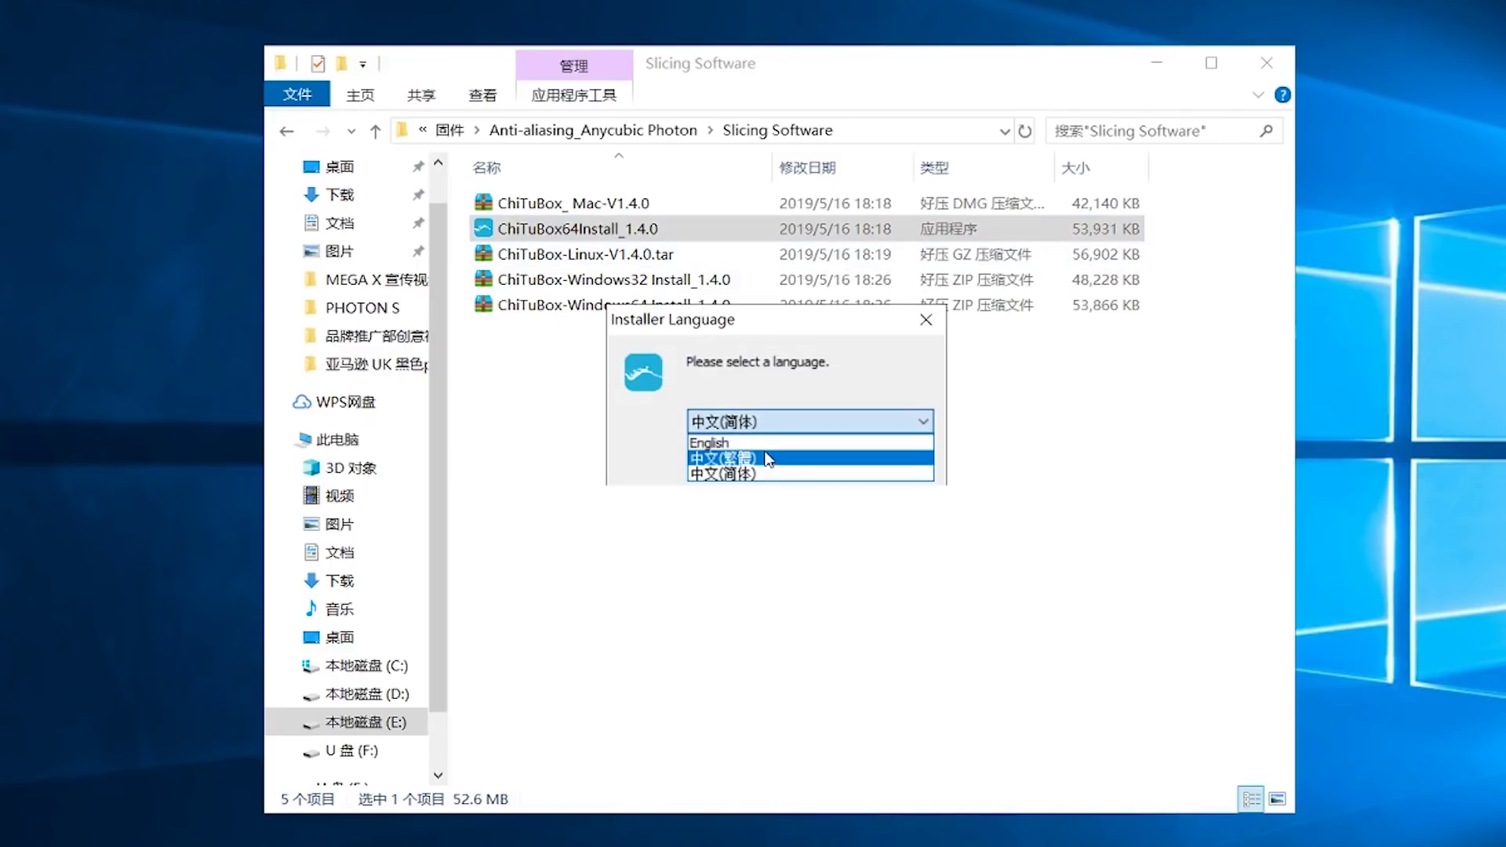
pyautogui.click(762, 443)
pyautogui.click(800, 464)
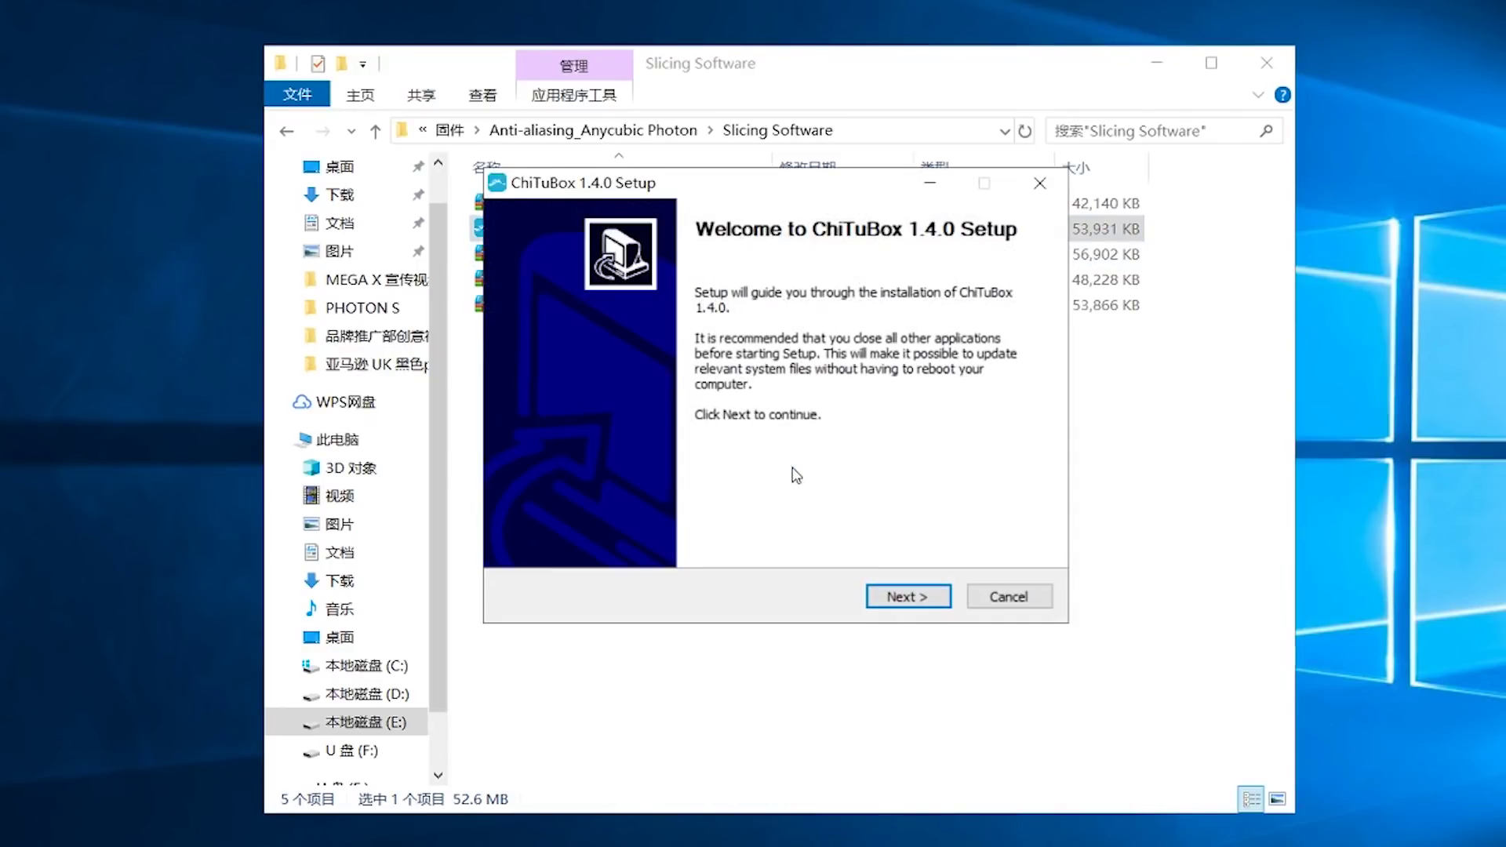
pyautogui.click(902, 596)
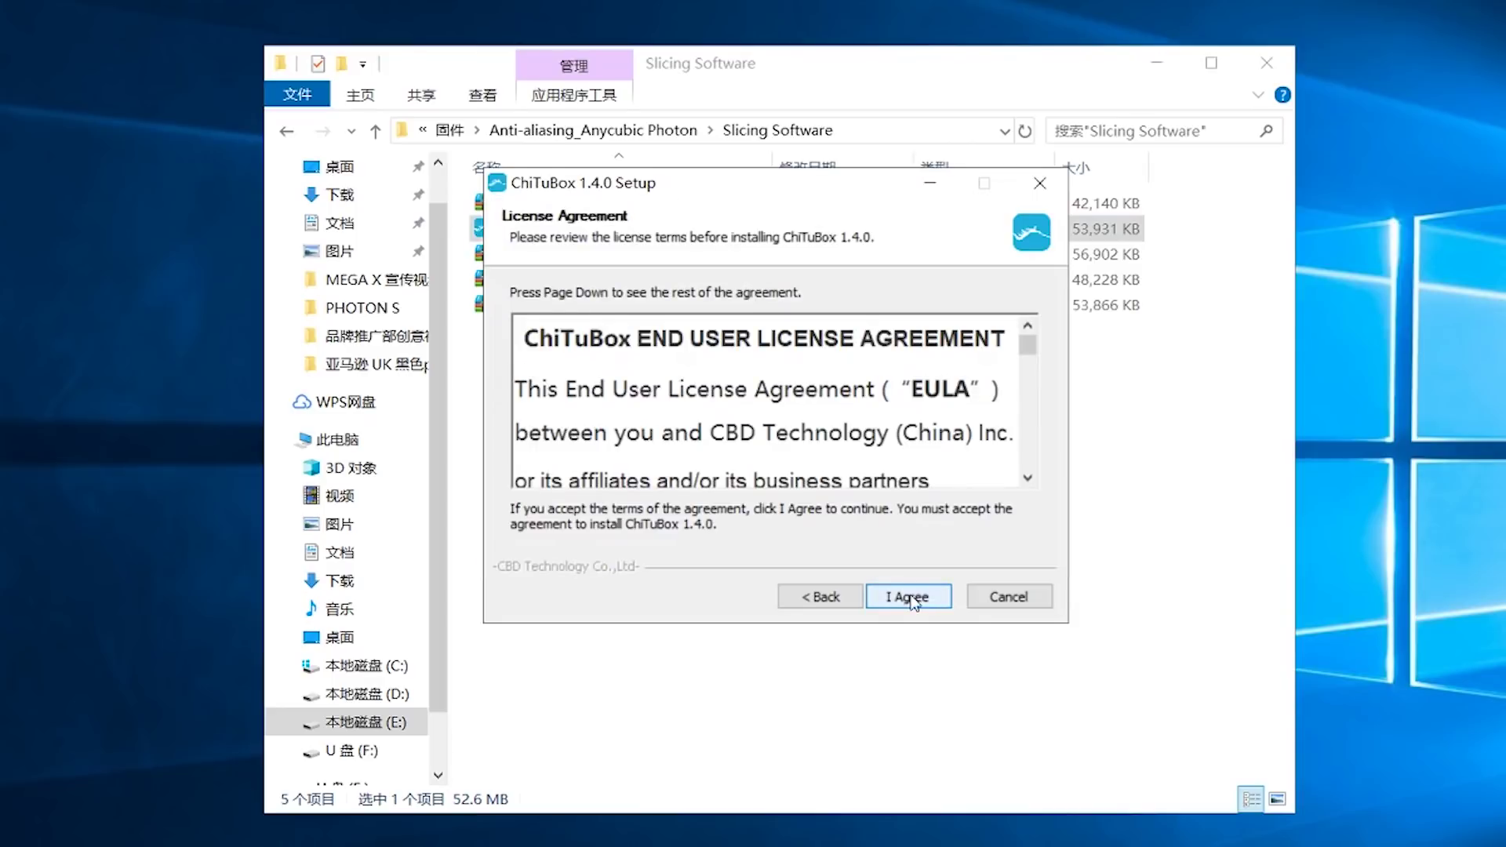
pyautogui.click(911, 598)
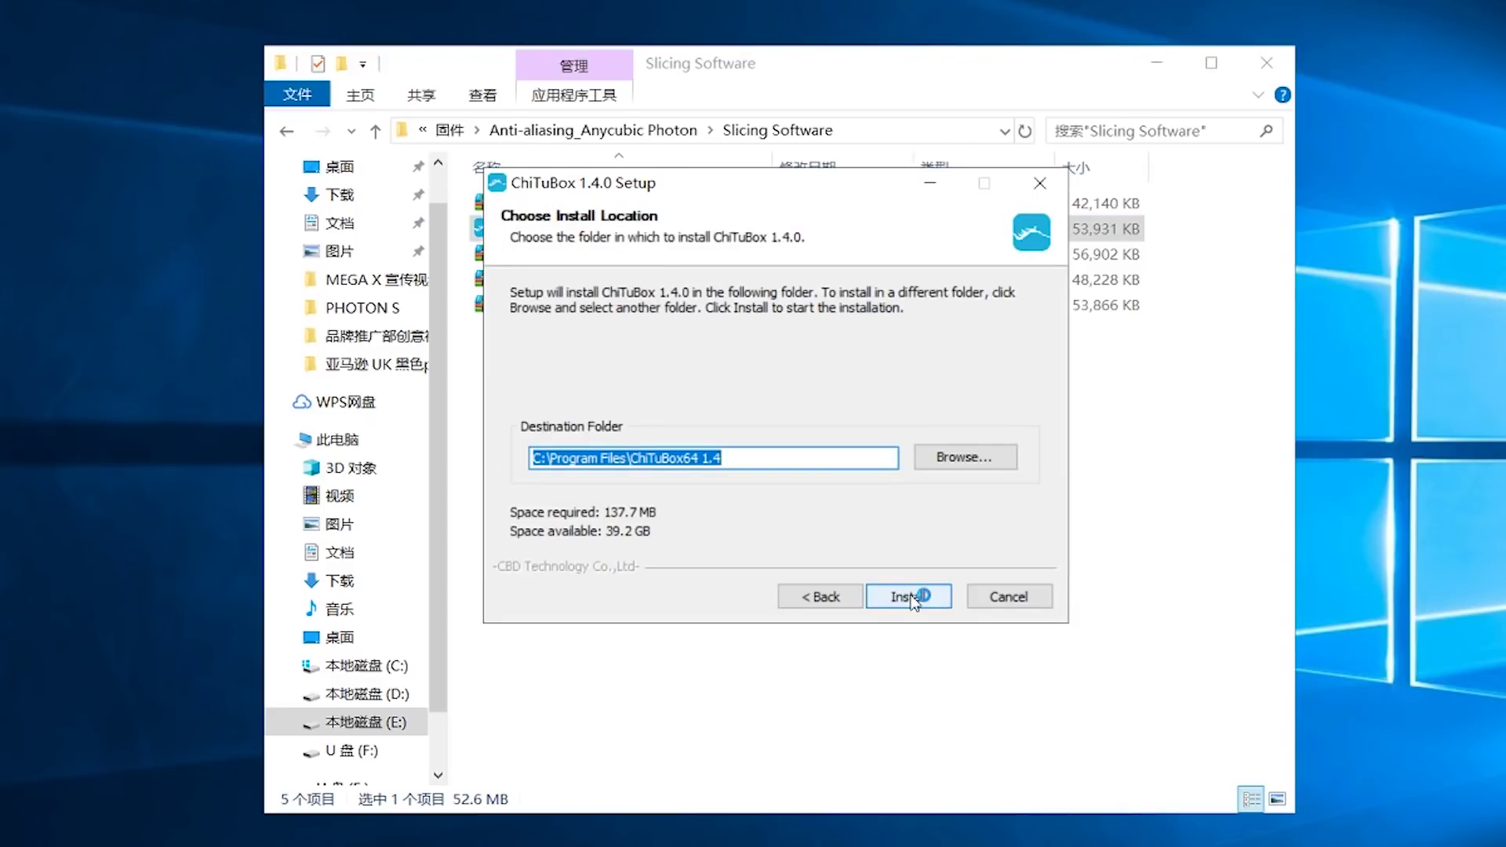
pyautogui.click(910, 597)
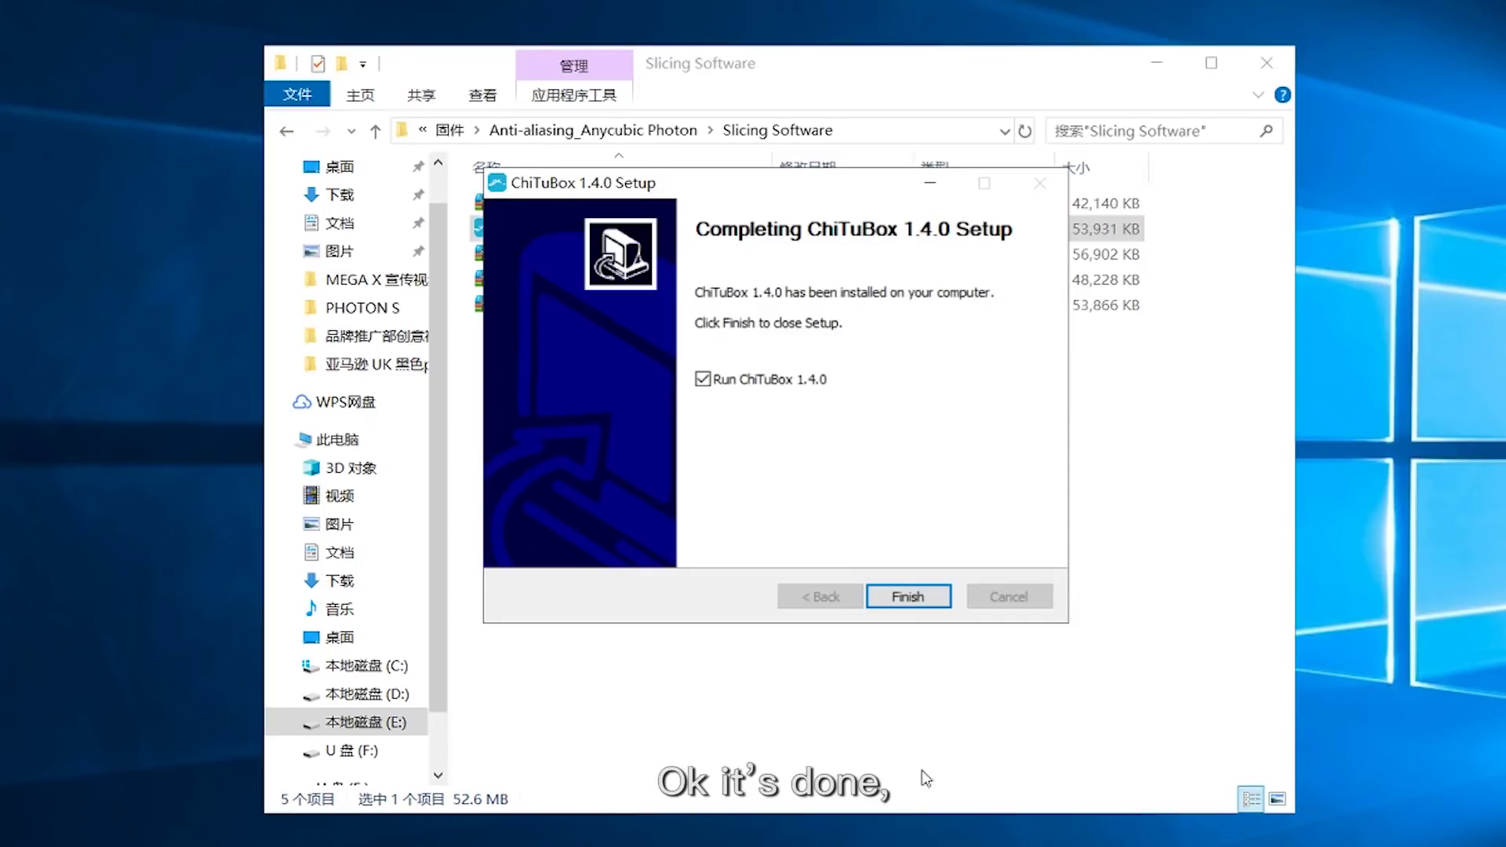
pyautogui.click(926, 616)
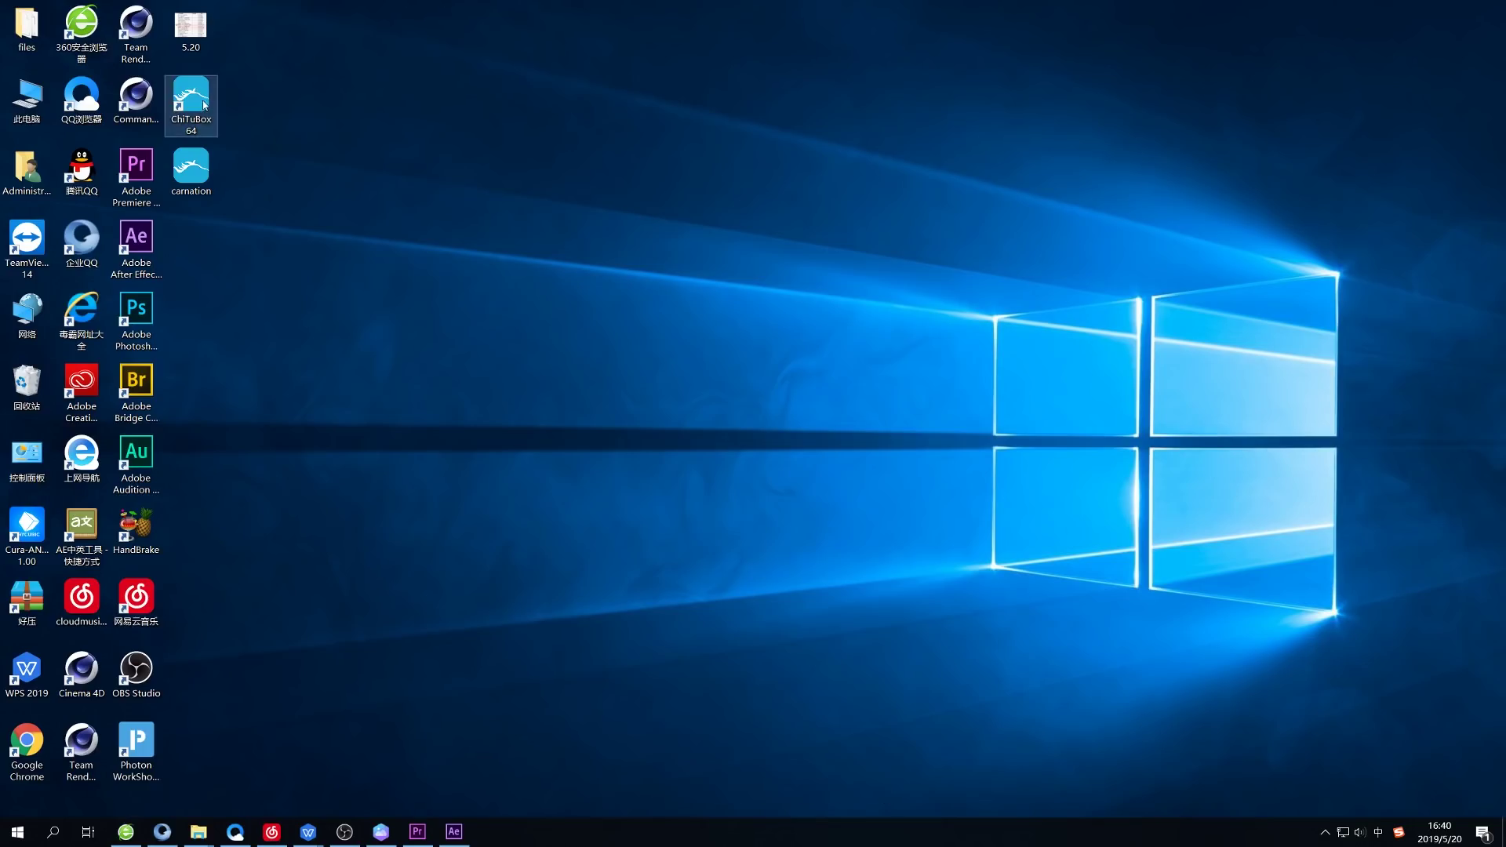
# - Launch ChiTuBox and add an AnyCubic Photon machine profile in Settings
pyautogui.doubleClick(203, 102)
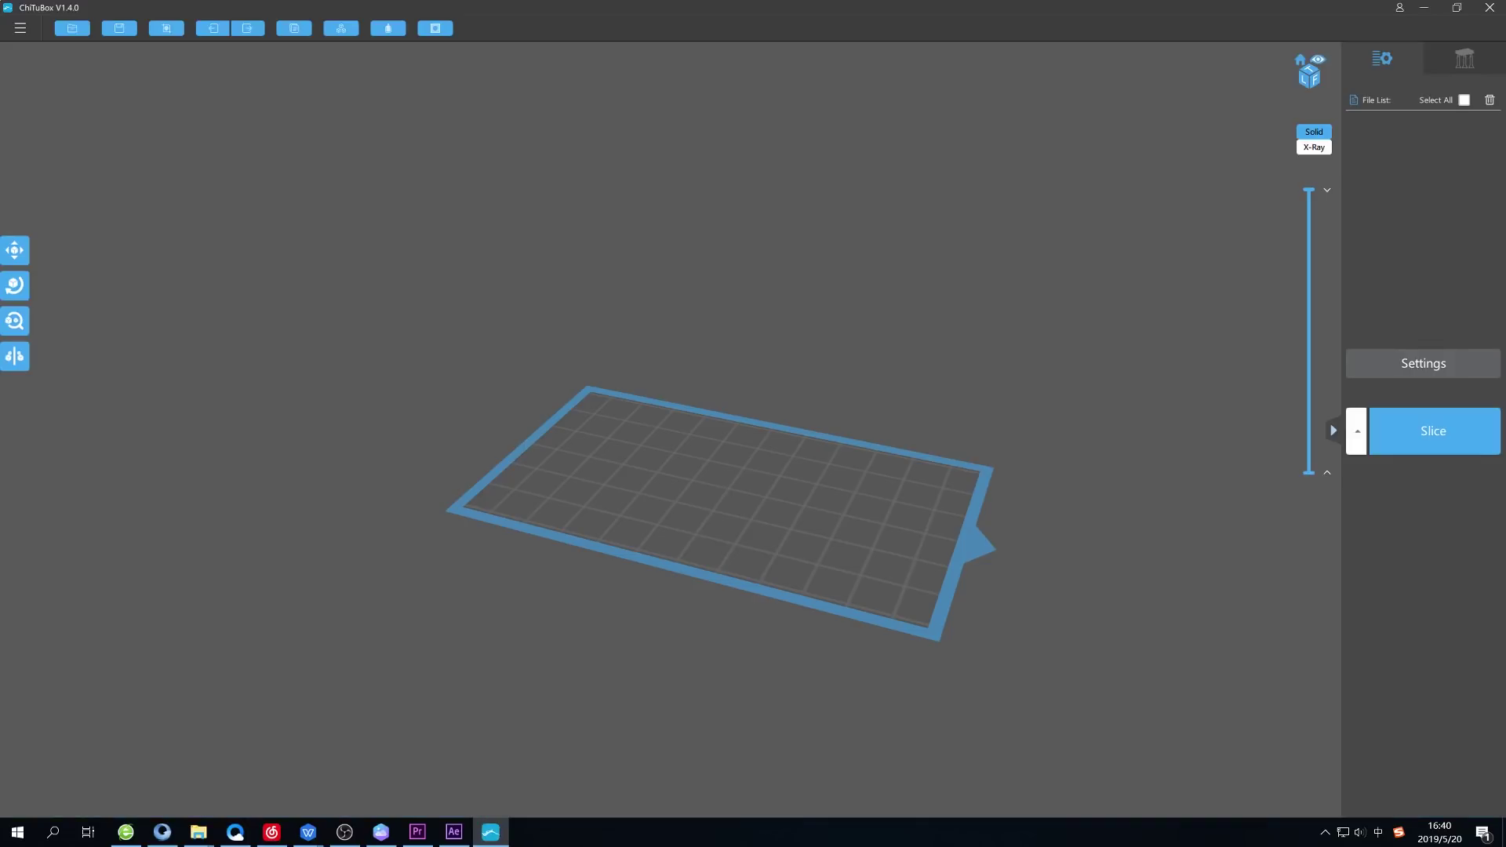
pyautogui.click(1397, 366)
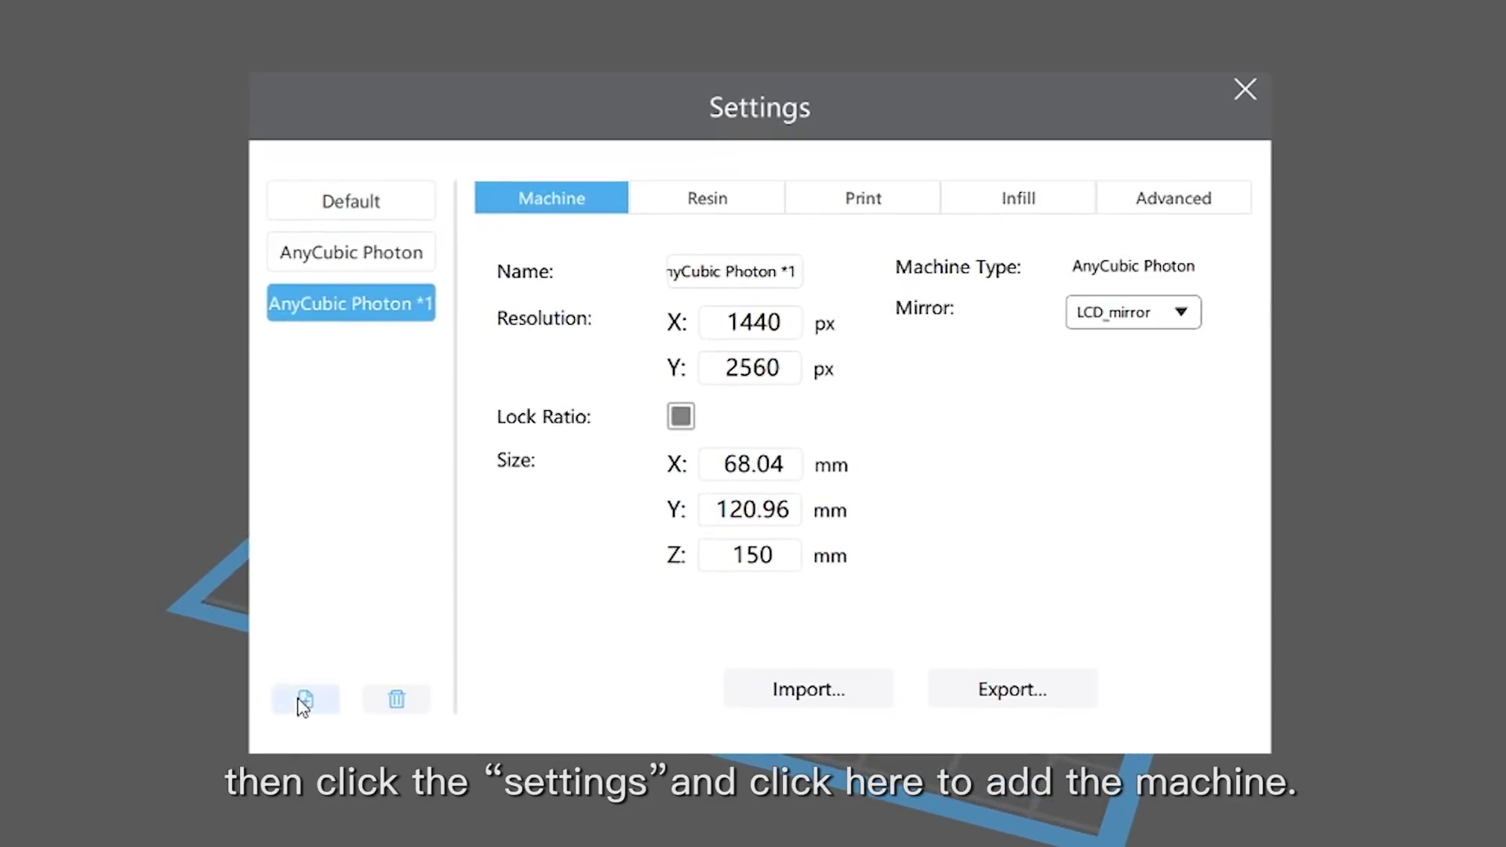
pyautogui.click(304, 701)
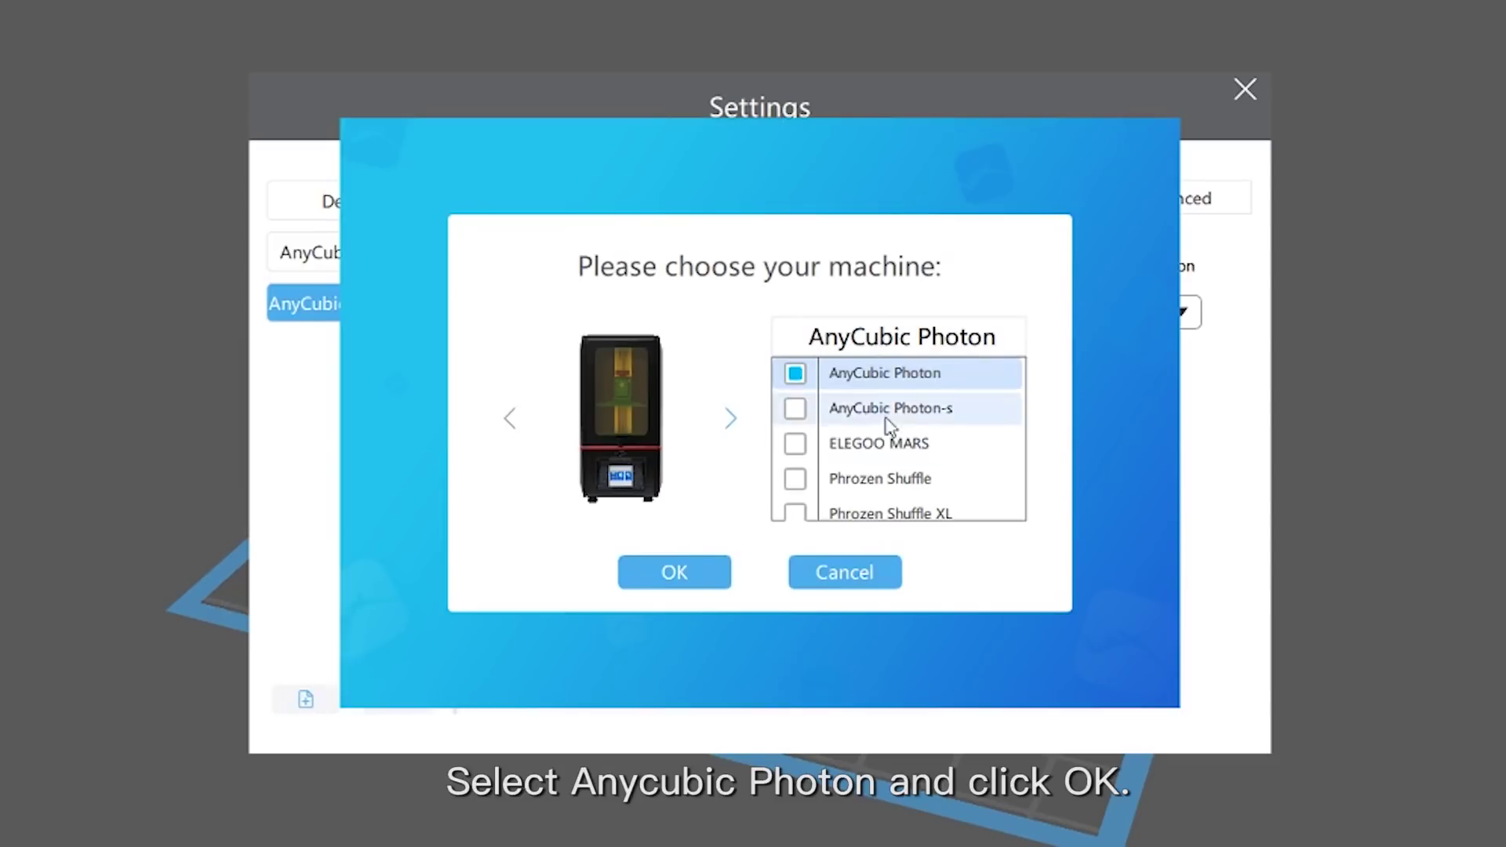
pyautogui.click(680, 580)
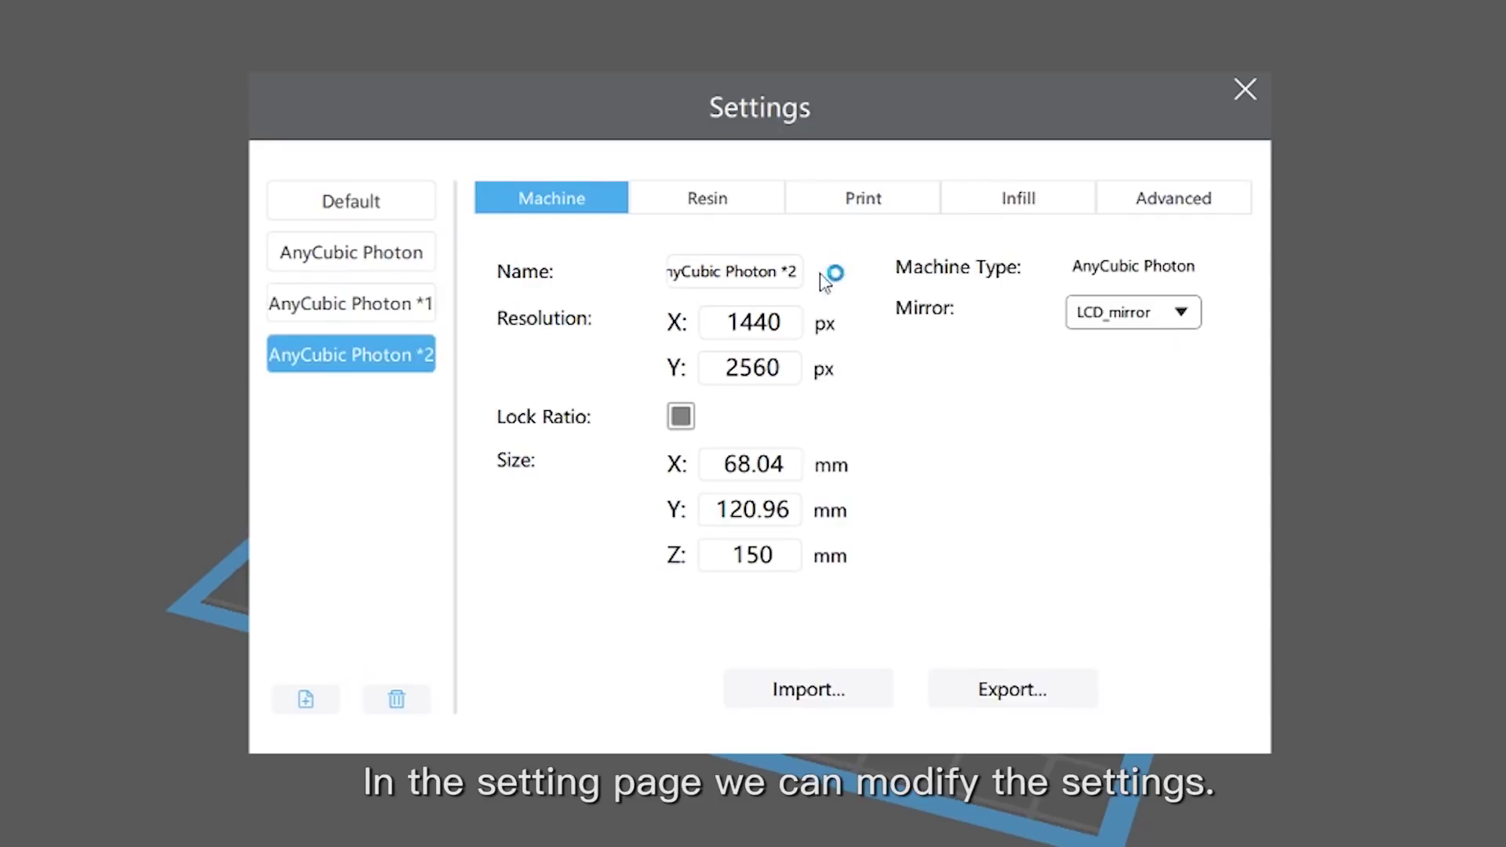
# - Change the profile's Bottom Exposure Time from 40 to 60 s
pyautogui.click(908, 203)
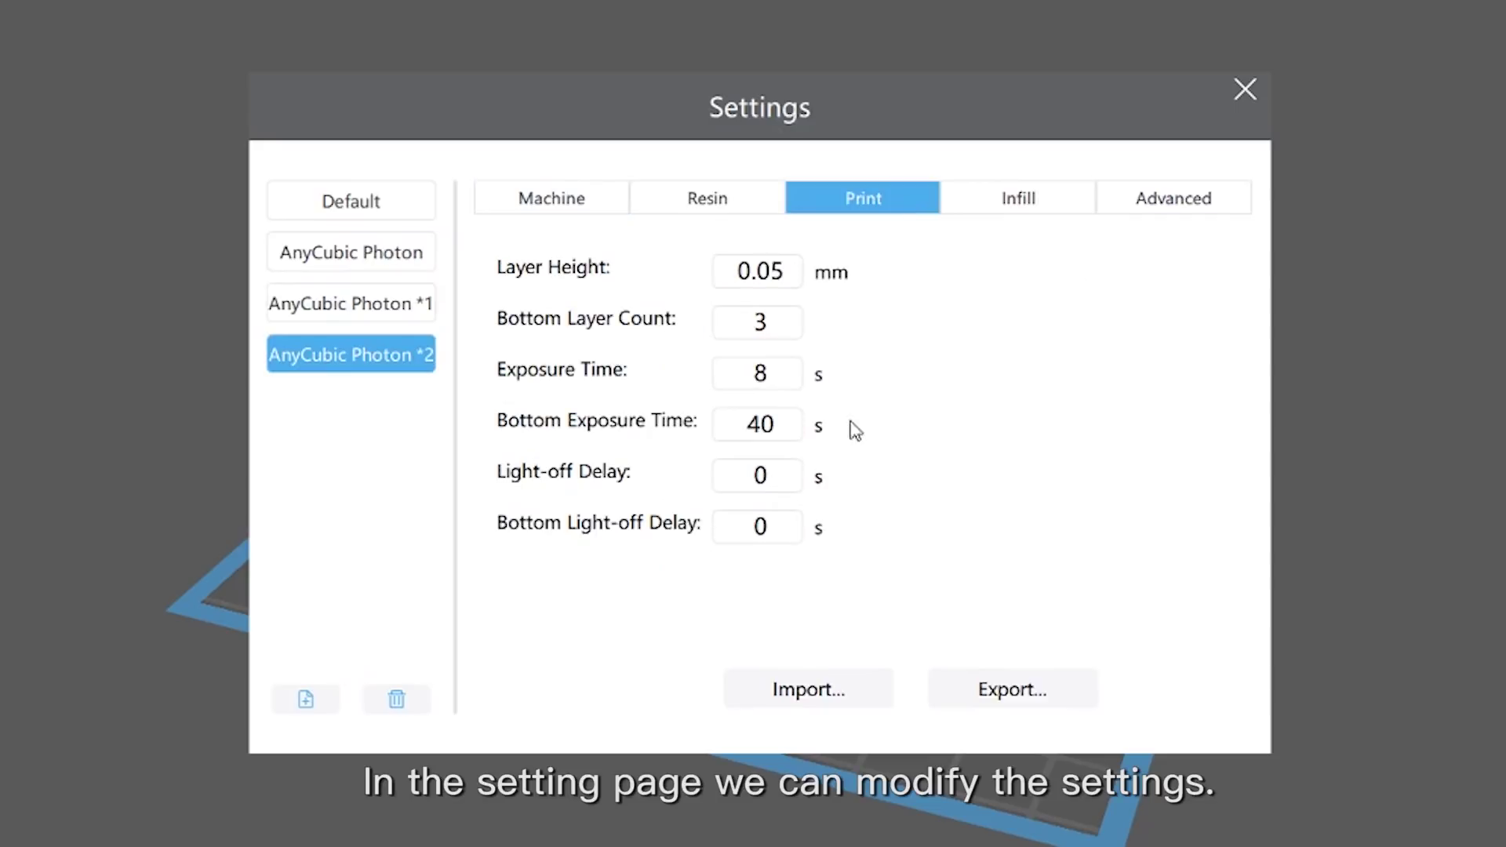
pyautogui.moveTo(794, 428); pyautogui.dragTo(709, 432)
pyautogui.write('60')
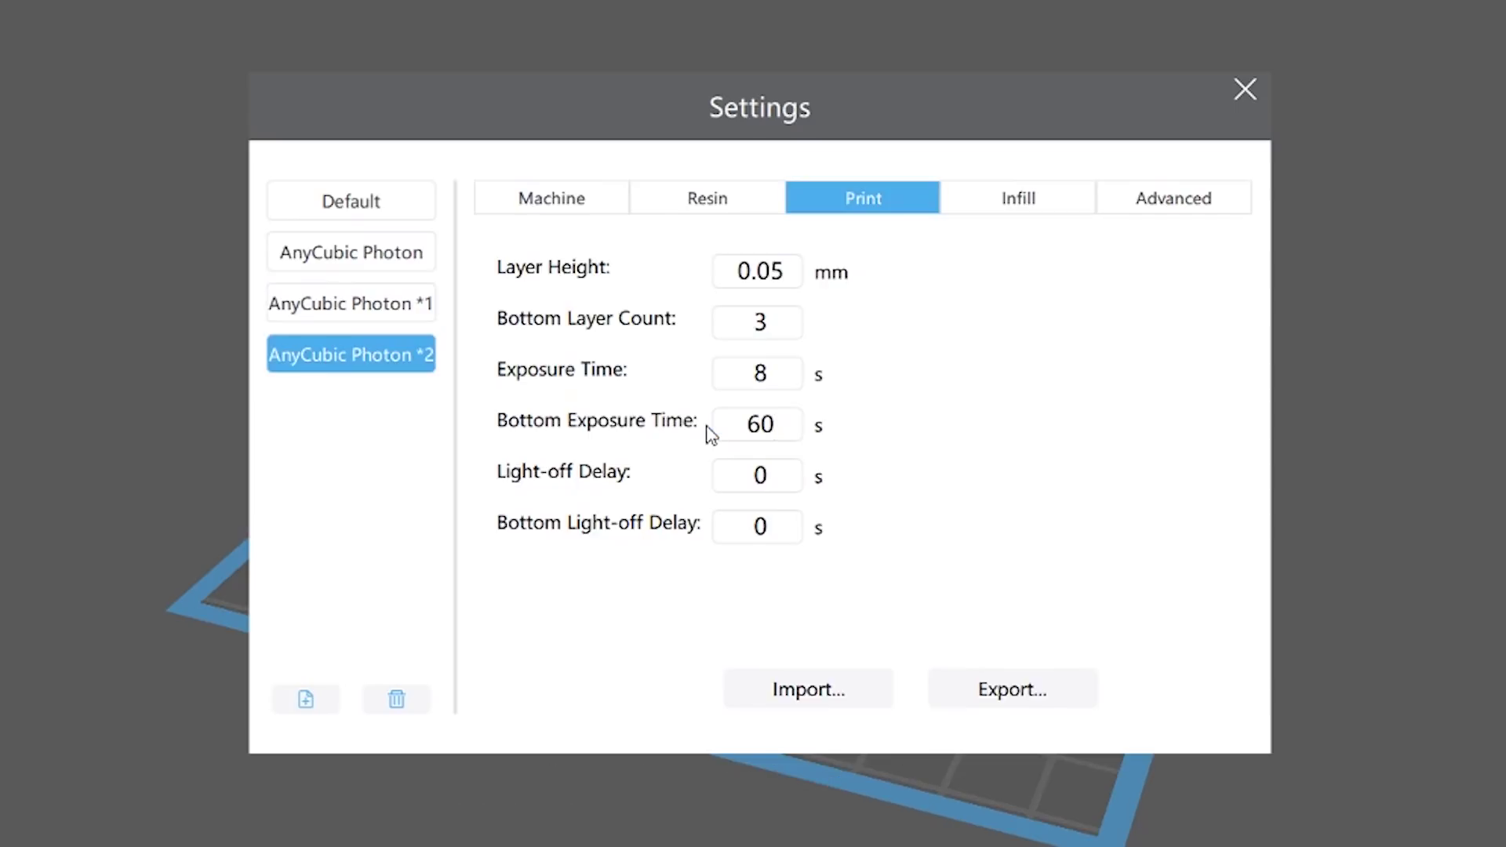
# - Enable anti-aliasing at level 8 in the Advanced settings, then close Settings
pyautogui.click(1195, 204)
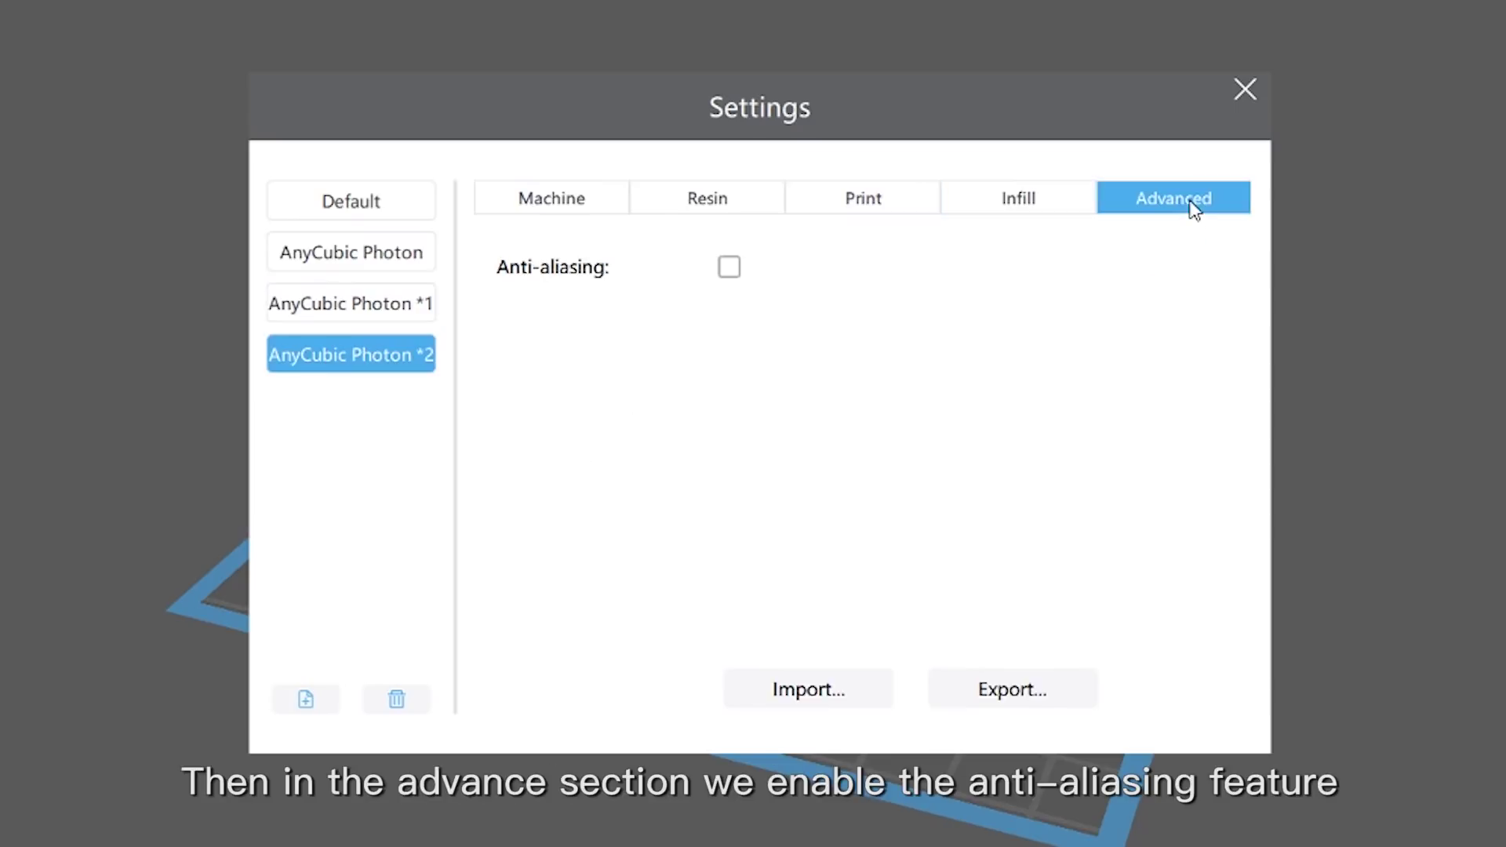
pyautogui.click(733, 269)
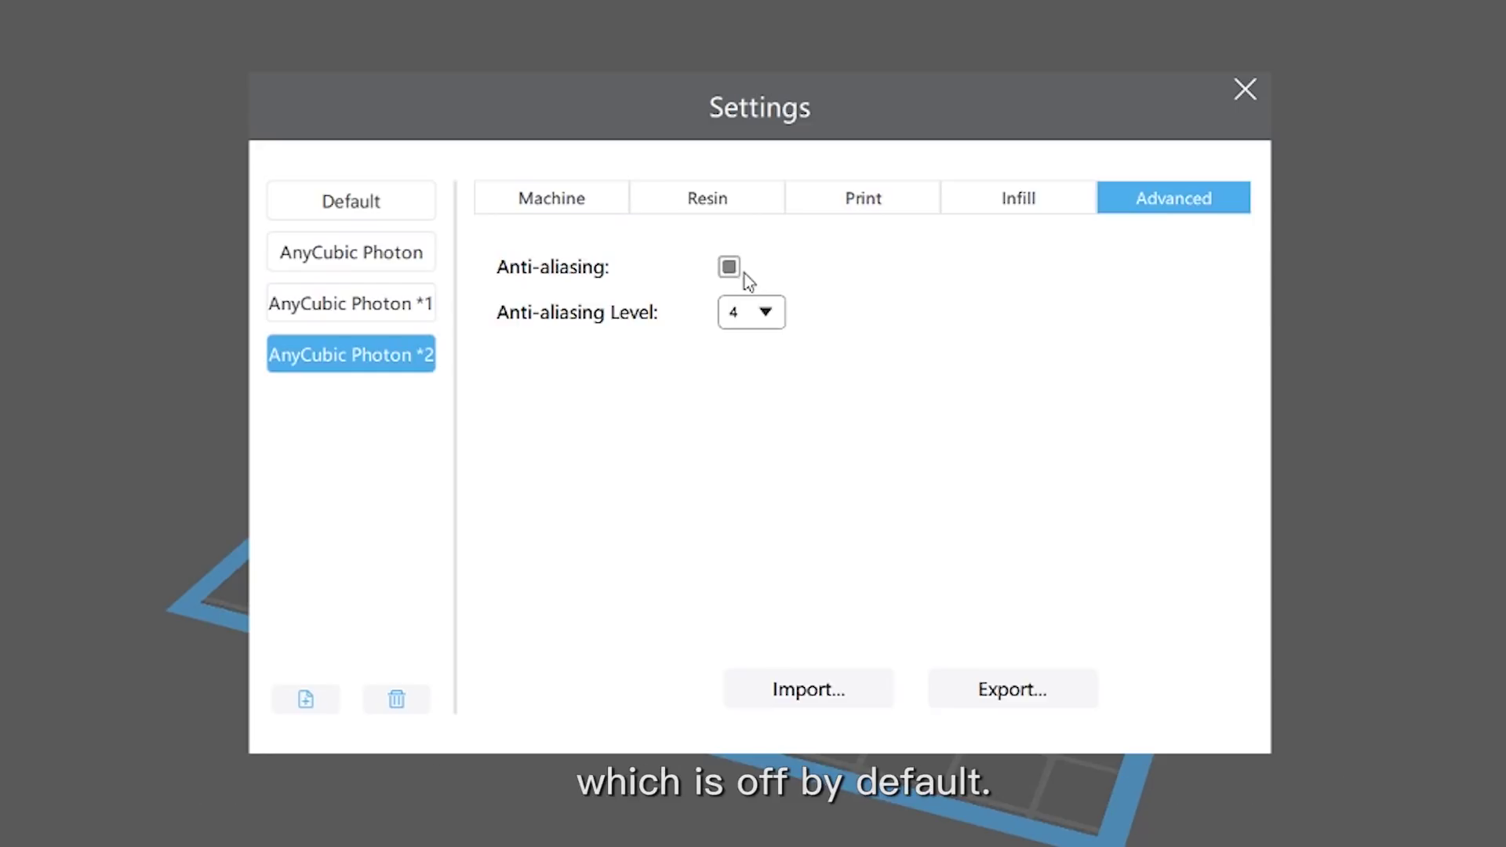
pyautogui.click(766, 317)
pyautogui.click(750, 412)
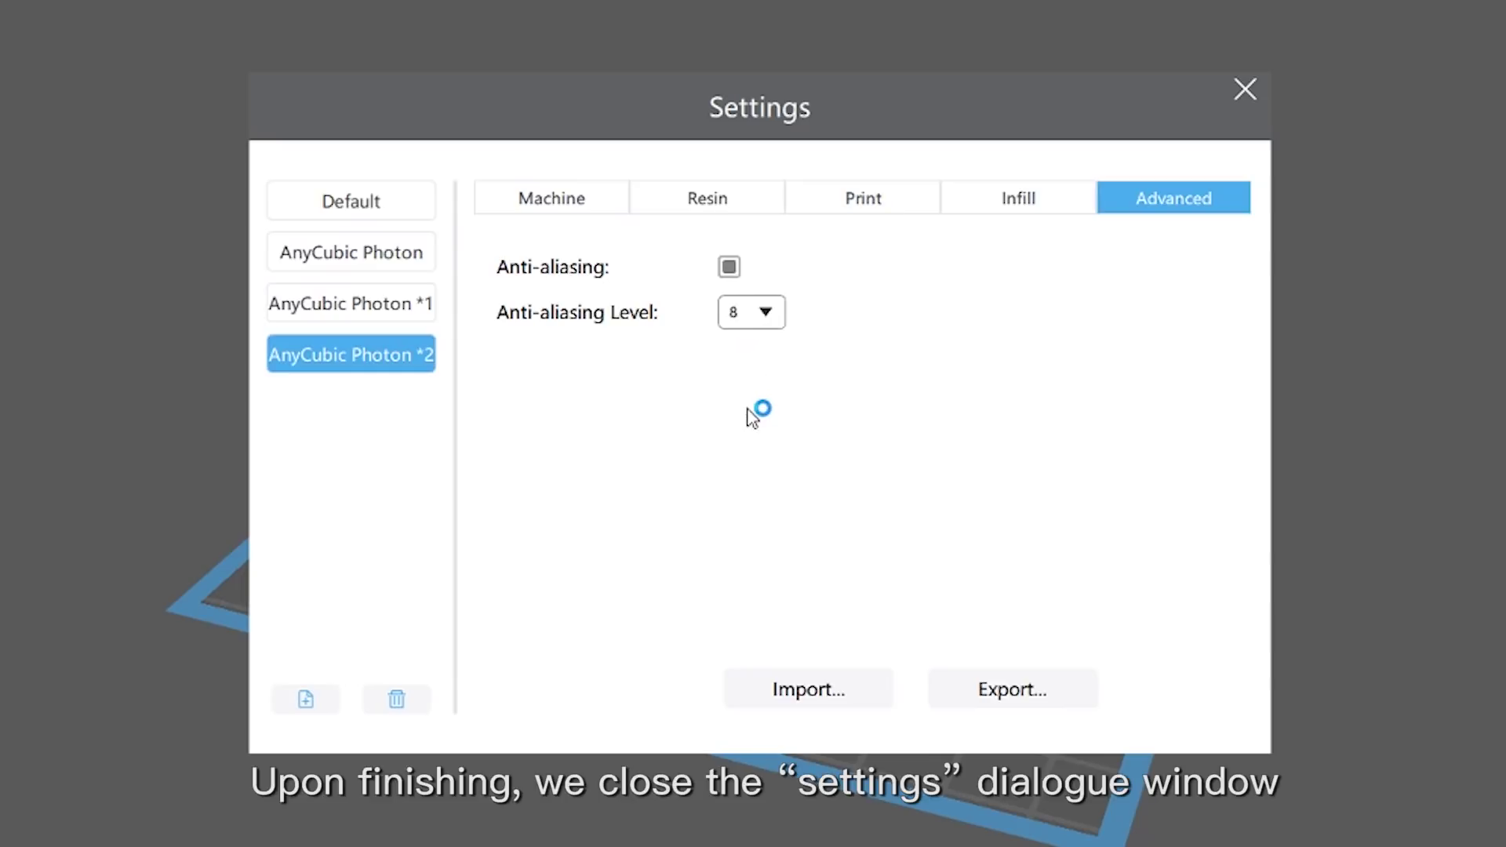
pyautogui.click(1254, 83)
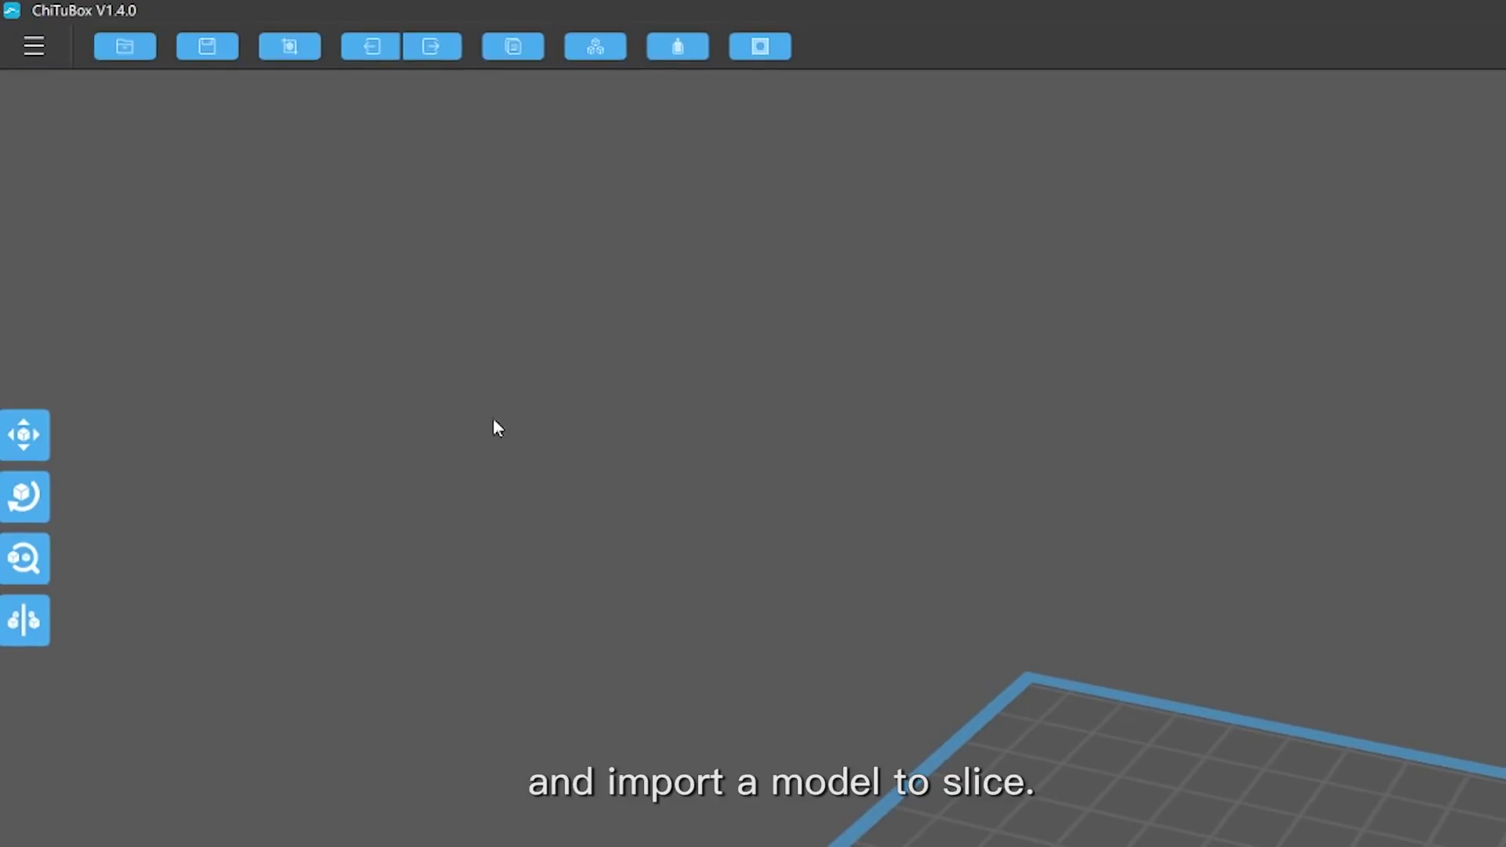
# - Load egg.stl onto the build plate and orbit the view around it
pyautogui.click(125, 55)
pyautogui.click(743, 224)
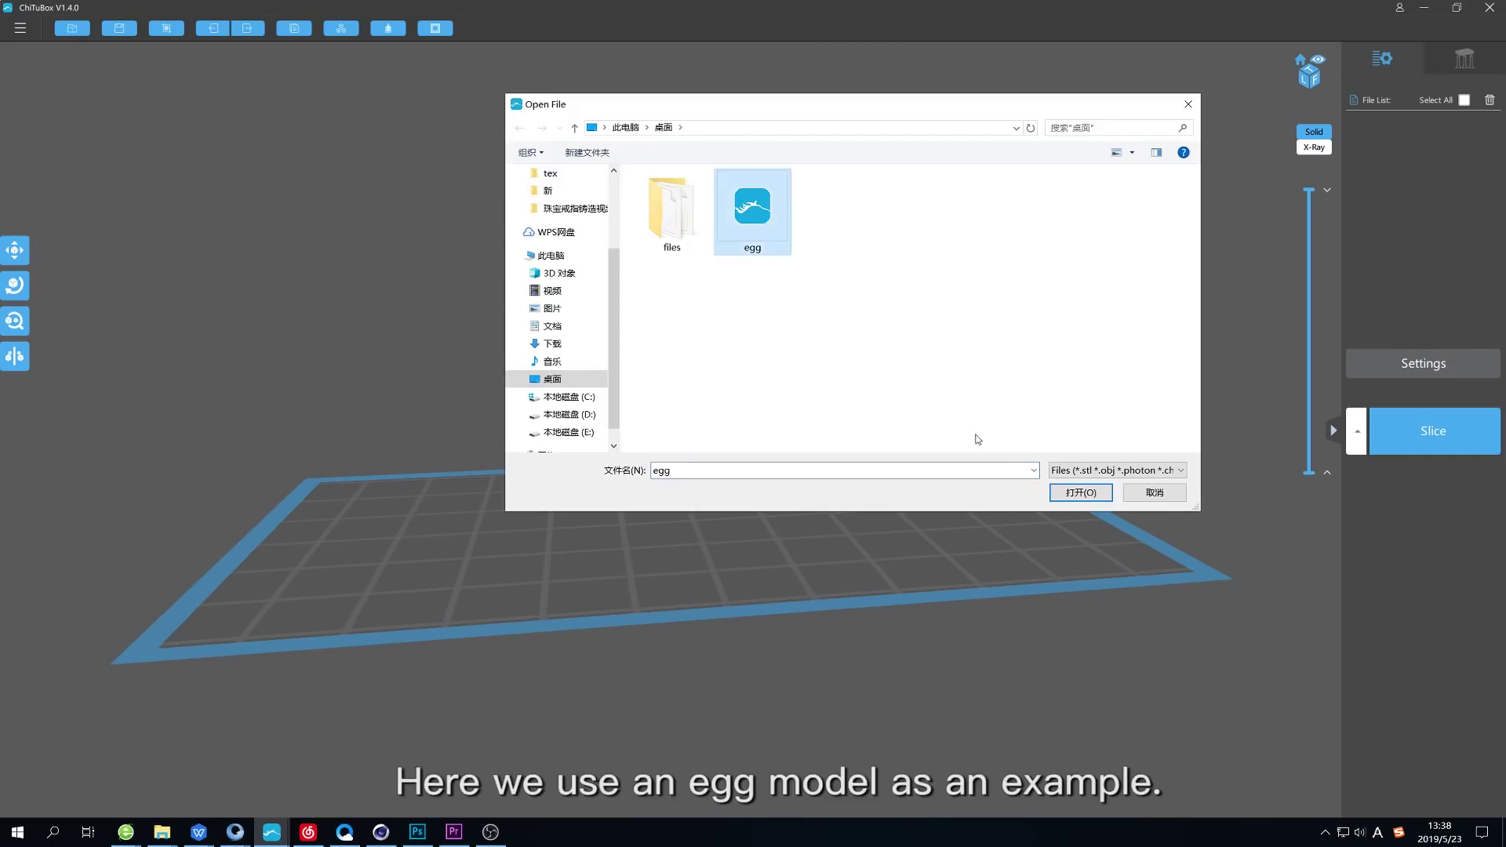
pyautogui.click(1079, 494)
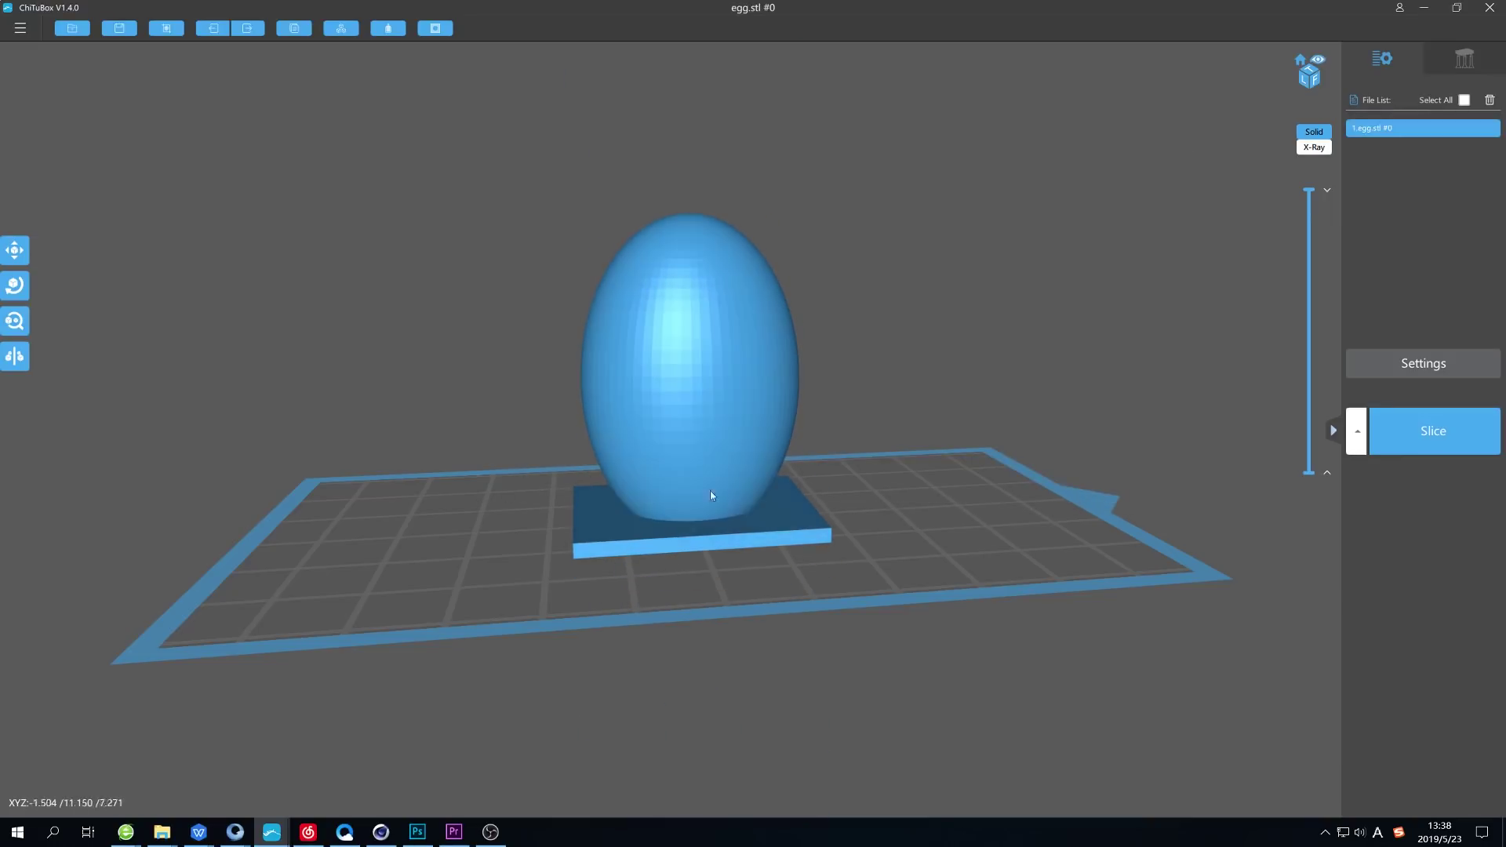
pyautogui.moveTo(877, 577); pyautogui.dragTo(638, 576)
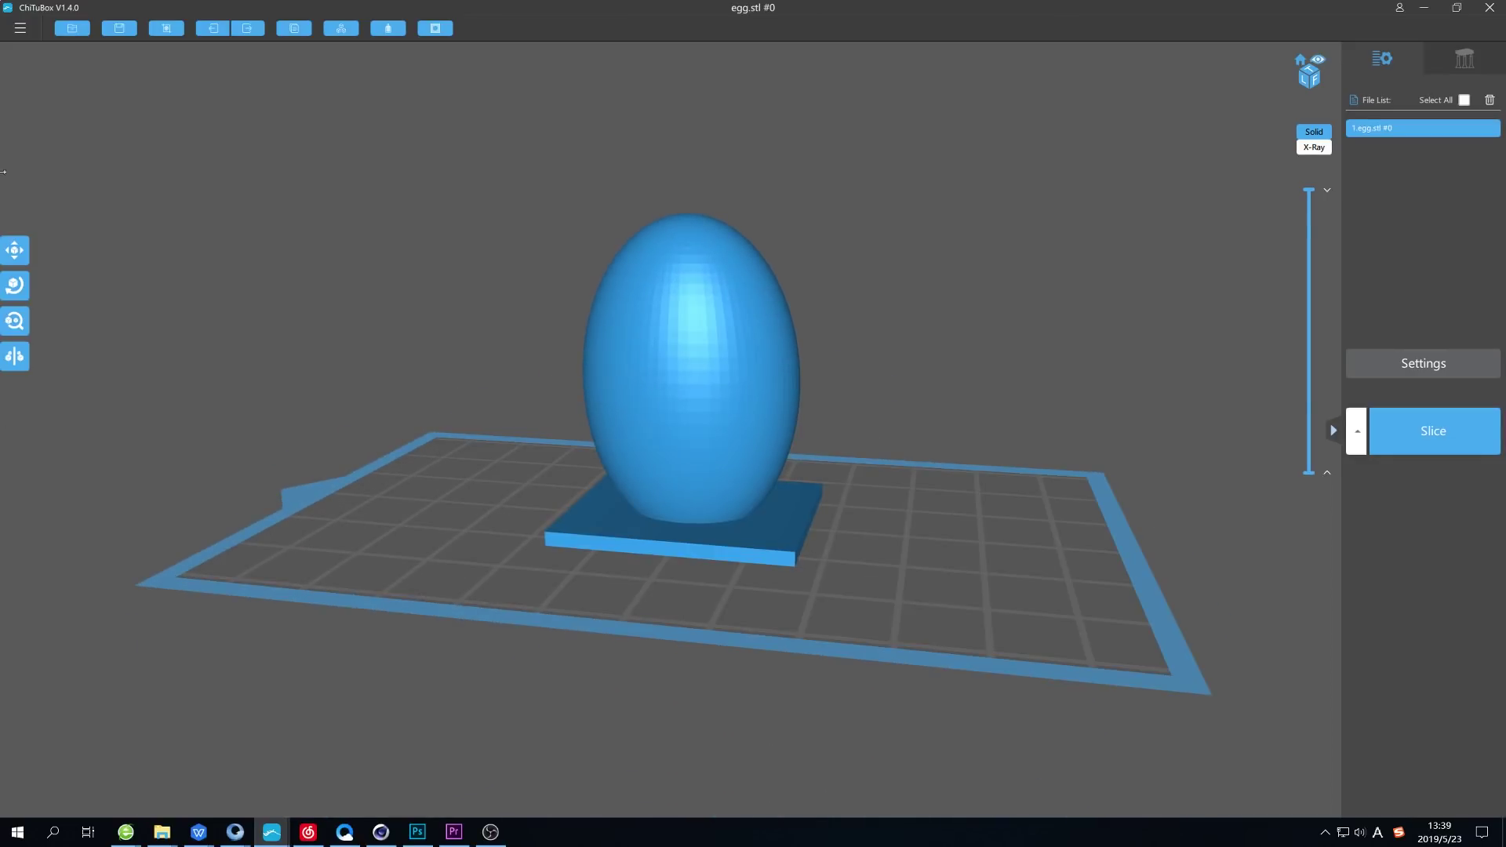
# - Slice the egg, preview a lower layer, and save it as 'egg' in Photon slicer (*.photon) format
pyautogui.click(1439, 436)
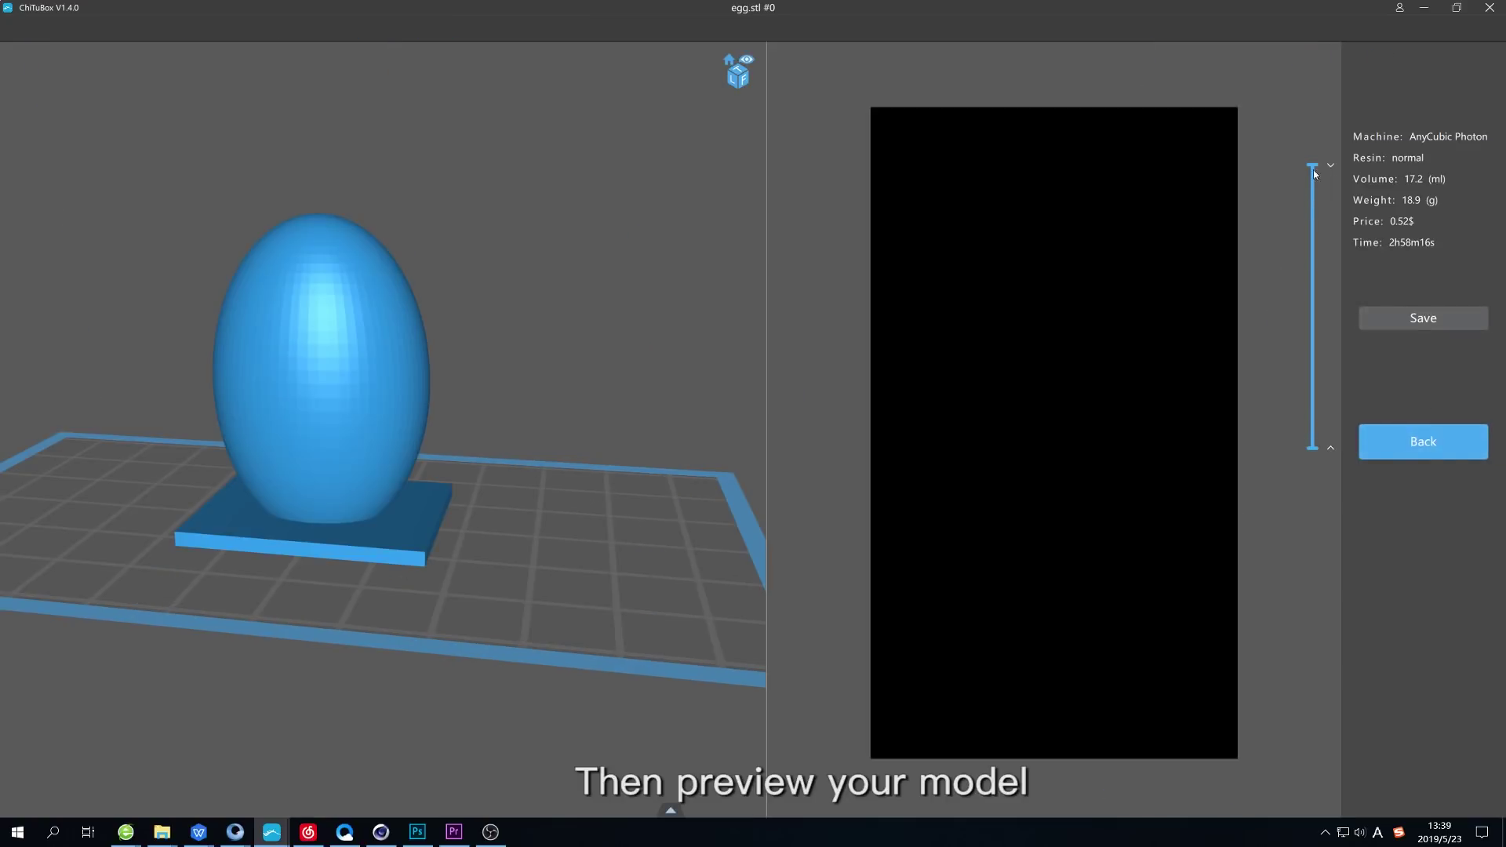
pyautogui.moveTo(1316, 169); pyautogui.dragTo(1347, 162)
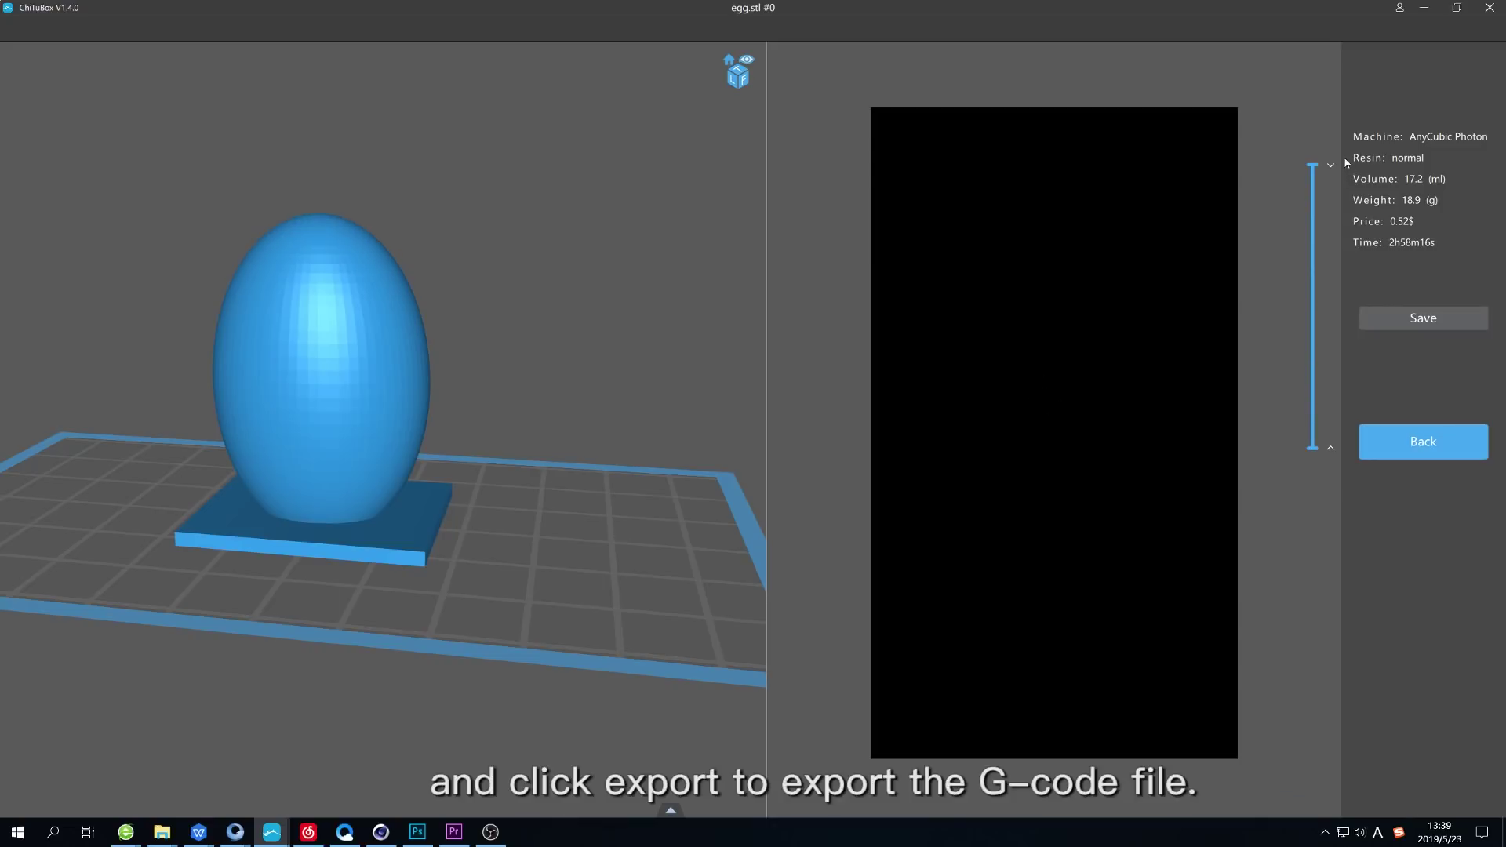
pyautogui.click(1437, 317)
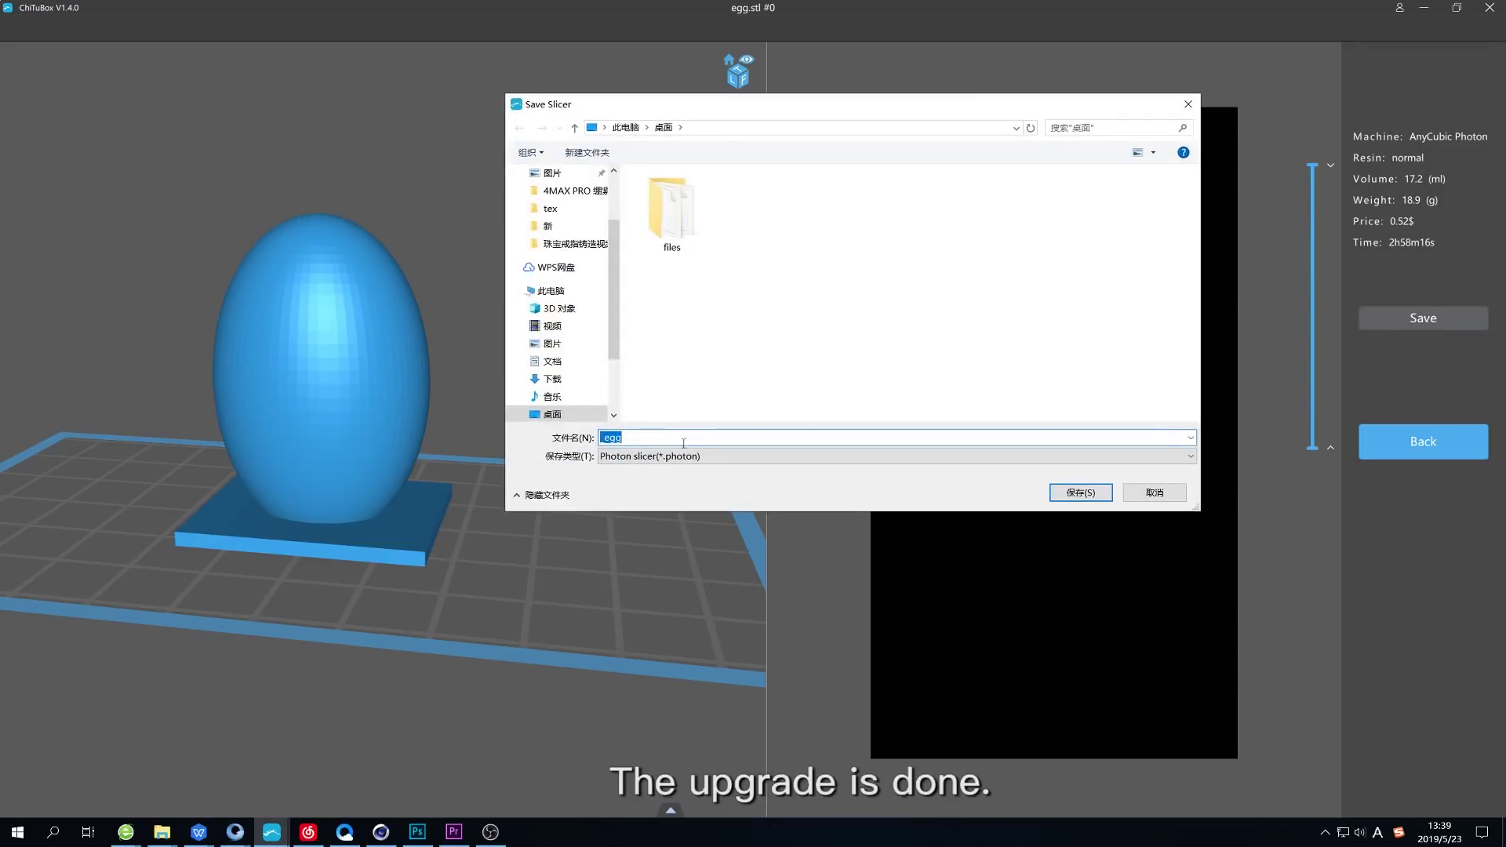
pyautogui.click(1081, 492)
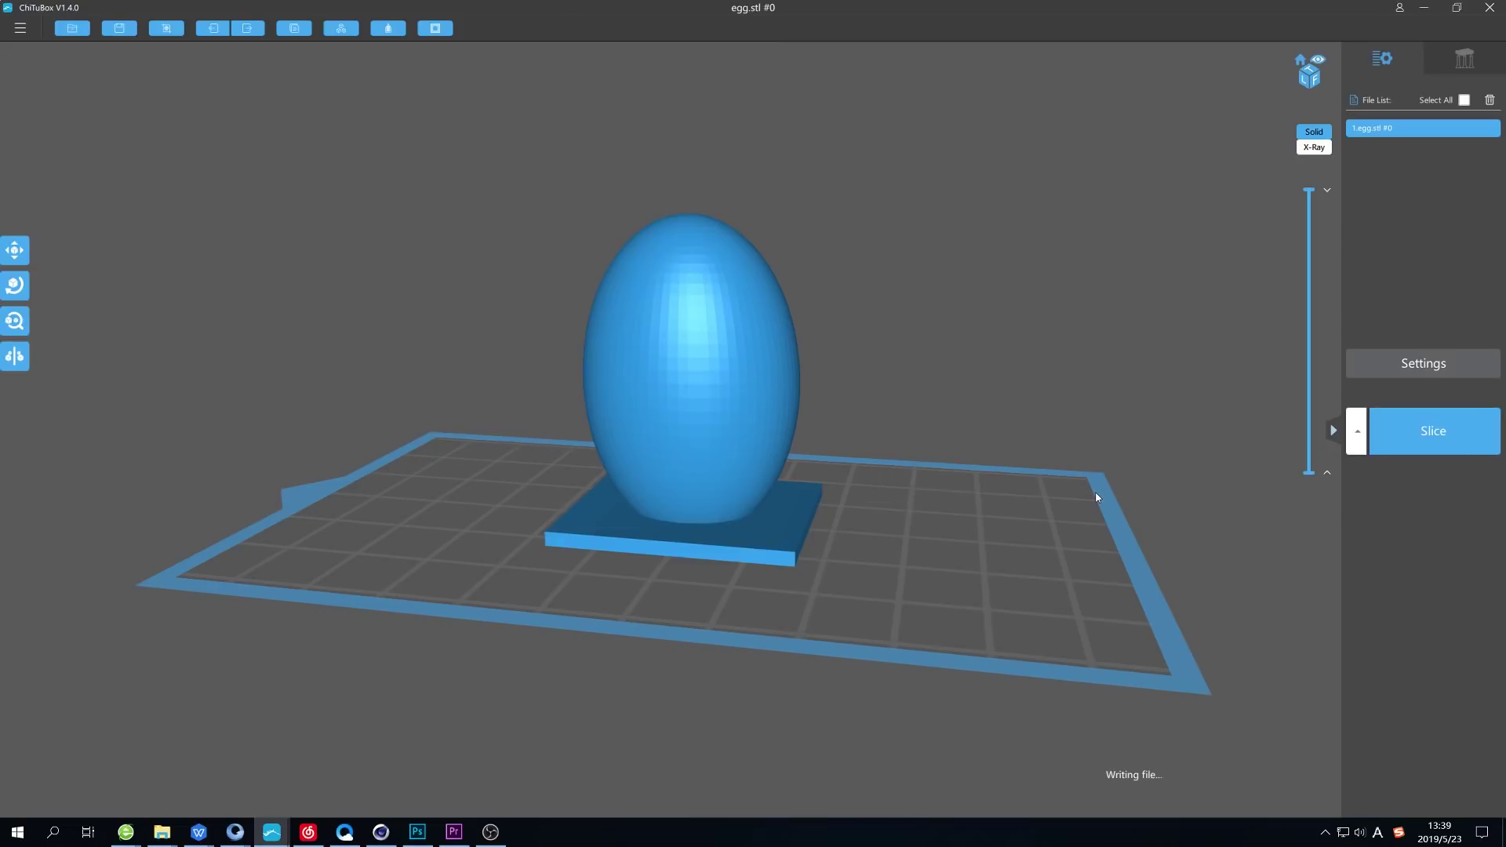